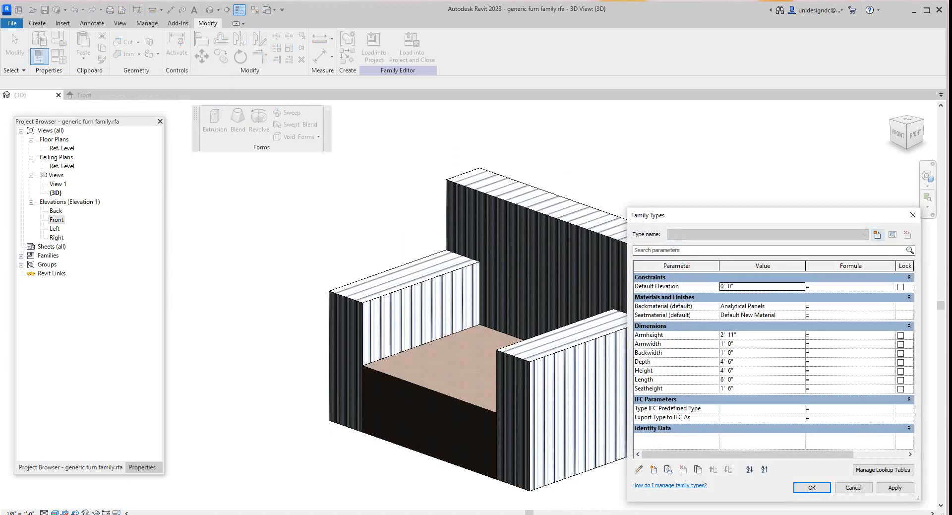
- Move and enlarge the Family Types dialog so the chair is visible, and try a Length of 12' on the family
{"action": "left_click_drag", "start_coordinate": [706, 214], "coordinate": [105, 188]}
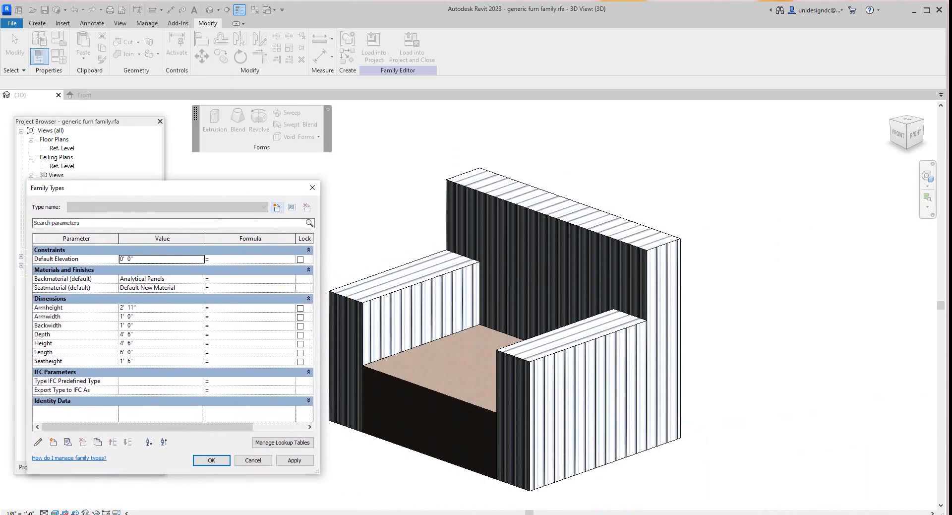
{"action": "left_click_drag", "start_coordinate": [105, 188], "coordinate": [102, 158]}
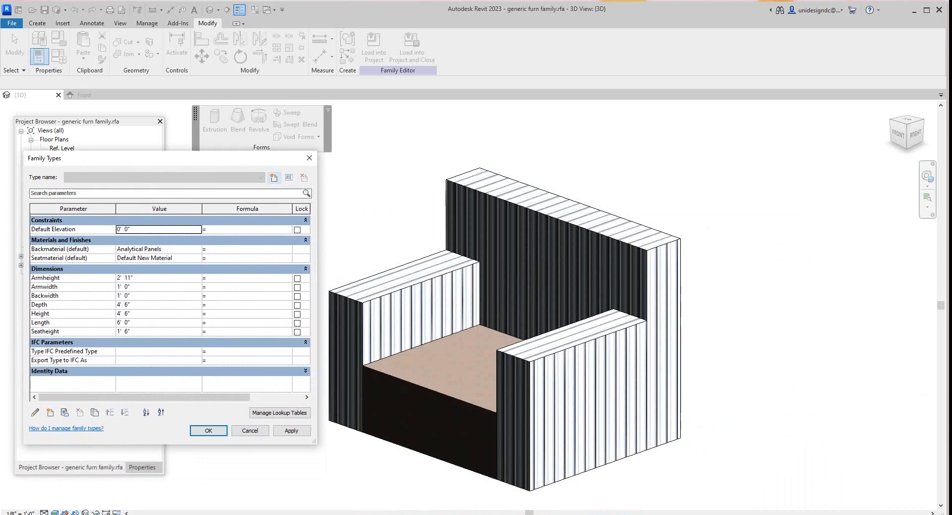
{"action": "left_click_drag", "start_coordinate": [226, 443], "coordinate": [226, 496]}
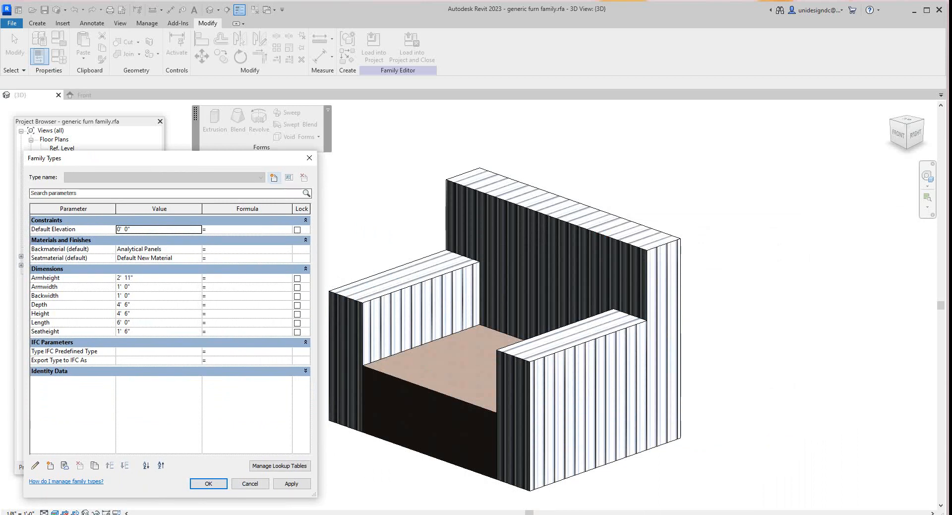
{"action": "left_click_drag", "start_coordinate": [201, 159], "coordinate": [210, 173]}
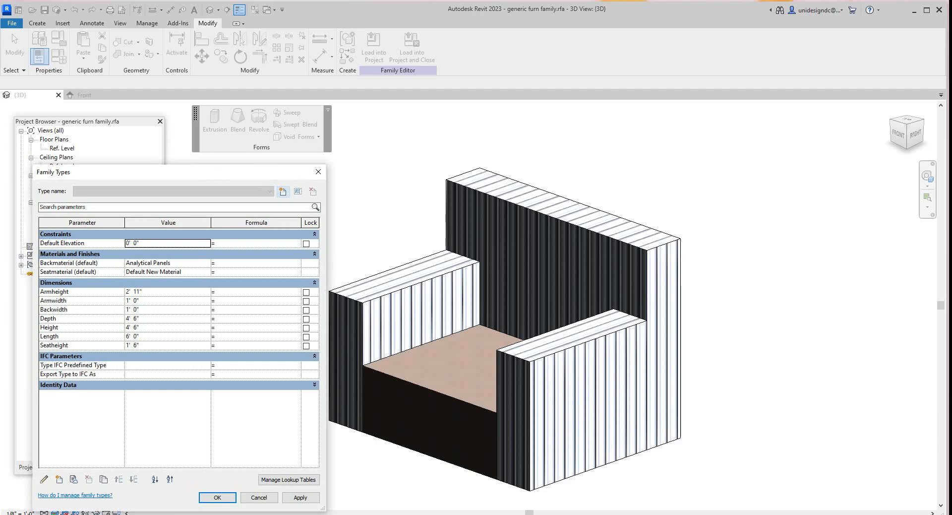
{"action": "left_click", "coordinate": [141, 336]}
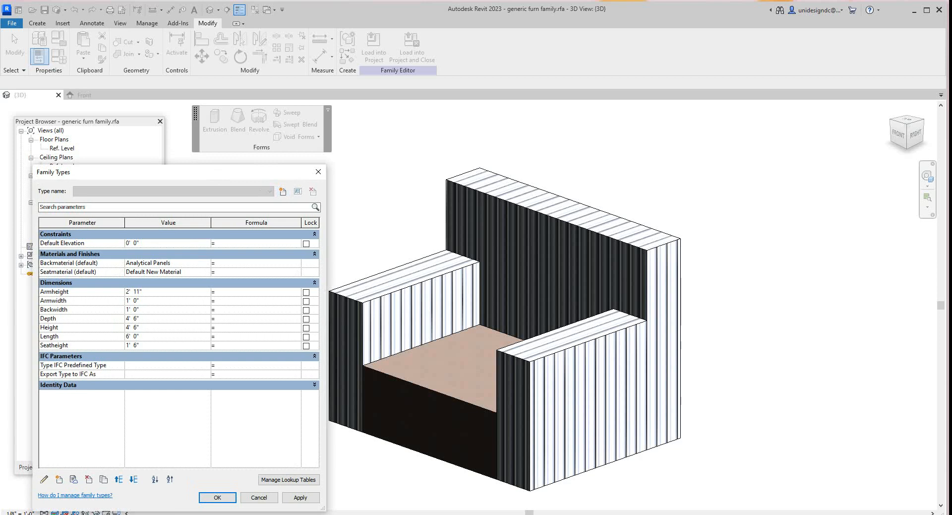
{"action": "left_click_drag", "start_coordinate": [140, 337], "coordinate": [125, 336]}
{"action": "type", "text": "12"}
{"action": "left_click", "coordinate": [300, 497]}
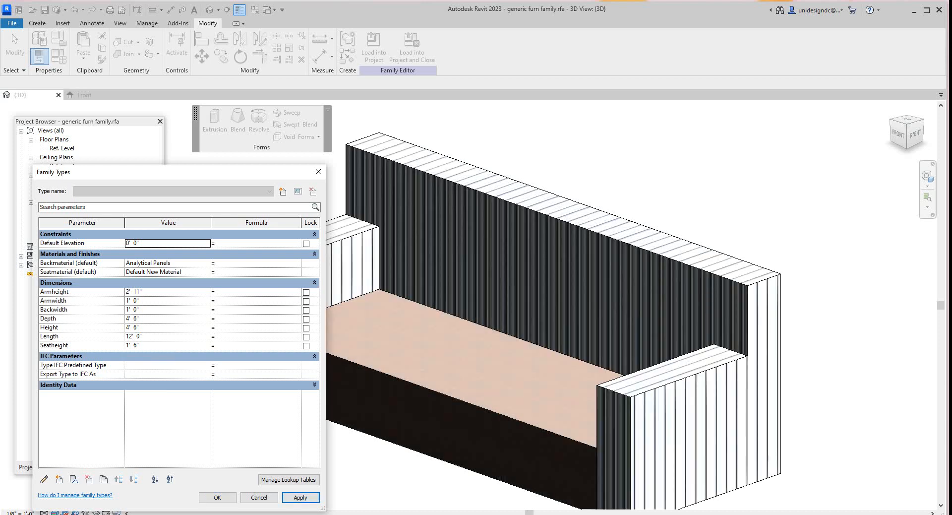
{"action": "left_click", "coordinate": [218, 497]}
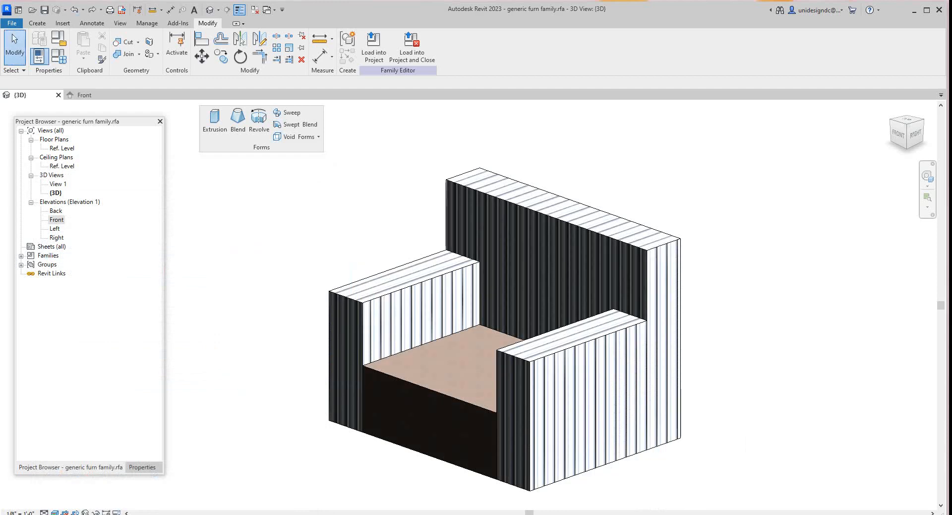
{"action": "scroll", "coordinate": [481, 328], "scroll_direction": "down", "scroll_amount": 2}
{"action": "scroll", "coordinate": [470, 310], "scroll_direction": "up", "scroll_amount": 4}
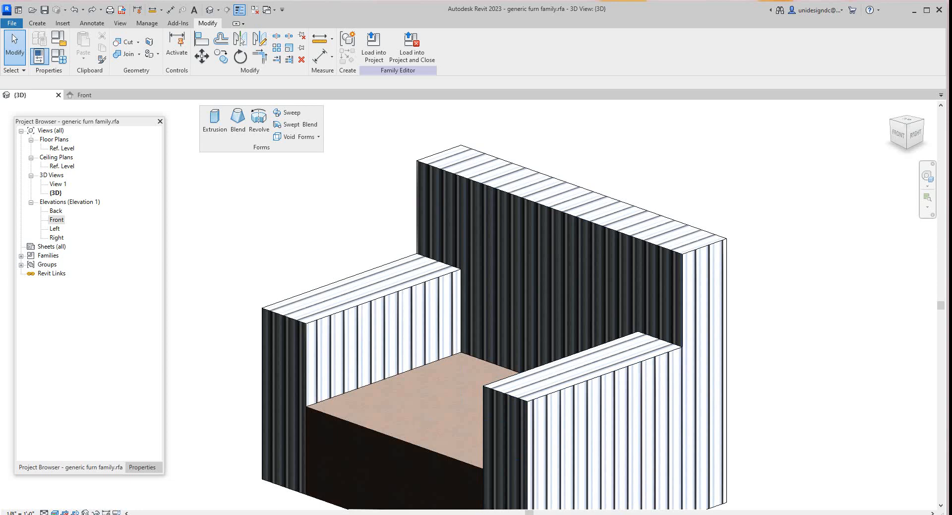
{"action": "scroll", "coordinate": [535, 252], "scroll_direction": "down", "scroll_amount": 4}
{"action": "scroll", "coordinate": [534, 252], "scroll_direction": "up", "scroll_amount": 4}
{"action": "scroll", "coordinate": [534, 252], "scroll_direction": "down", "scroll_amount": 1}
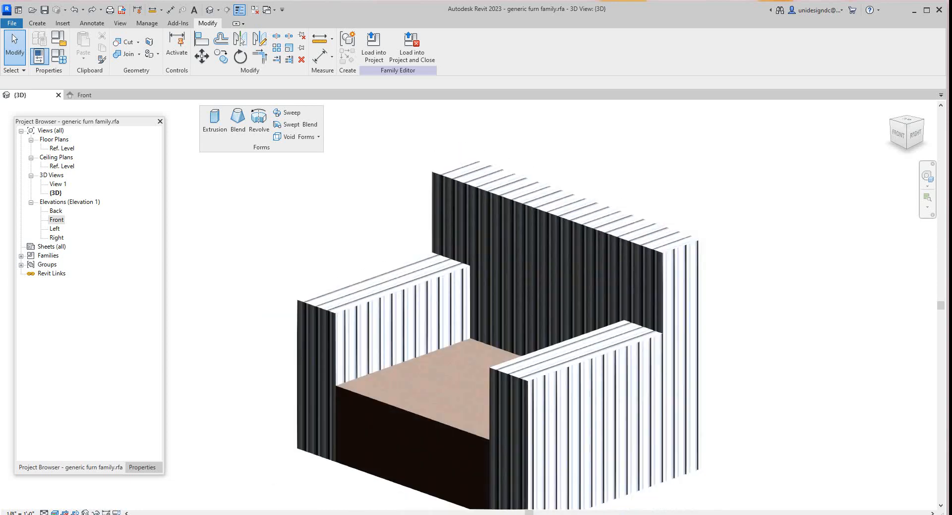
{"action": "scroll", "coordinate": [534, 252], "scroll_direction": "up", "scroll_amount": 3}
{"action": "scroll", "coordinate": [535, 252], "scroll_direction": "down", "scroll_amount": 4}
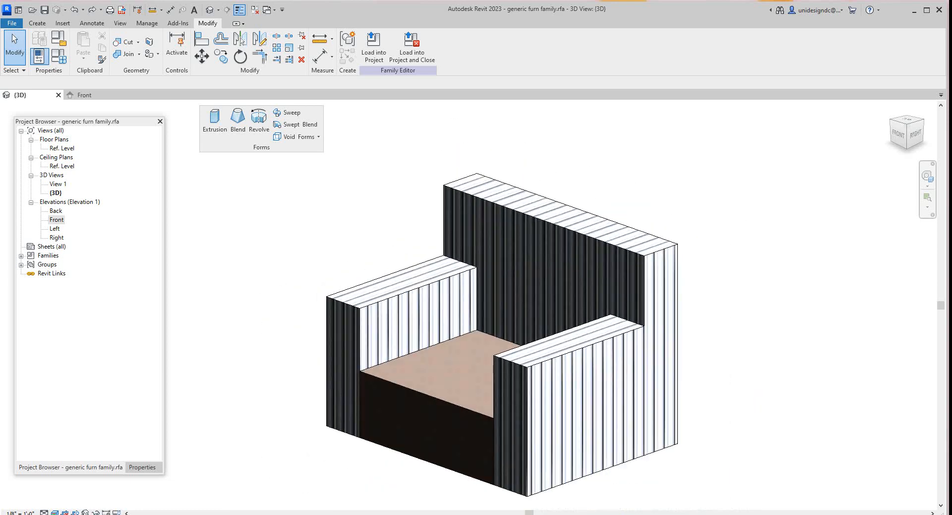
{"action": "scroll", "coordinate": [535, 252], "scroll_direction": "up", "scroll_amount": 2}
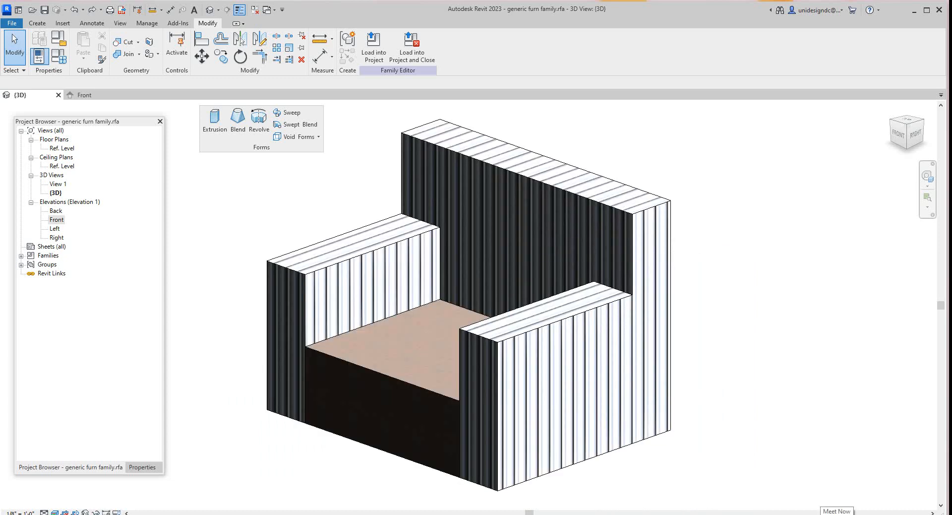
{"action": "scroll", "coordinate": [323, 362], "scroll_direction": "down", "scroll_amount": 2}
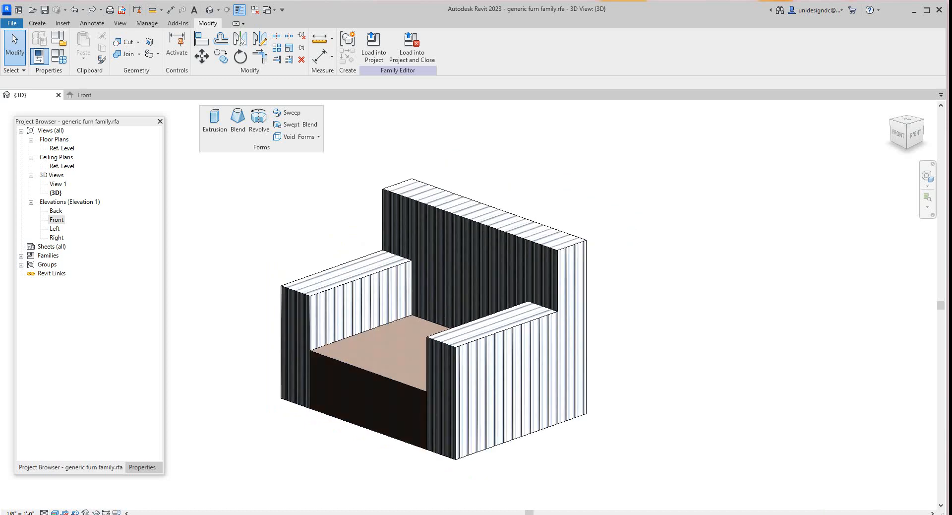
{"action": "scroll", "coordinate": [323, 363], "scroll_direction": "up", "scroll_amount": 2}
{"action": "scroll", "coordinate": [322, 362], "scroll_direction": "down", "scroll_amount": 2}
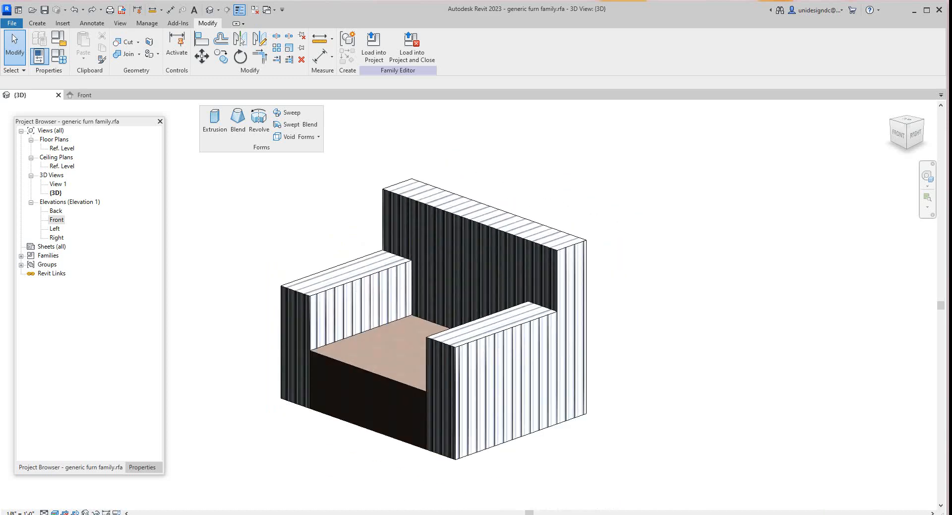
{"action": "scroll", "coordinate": [280, 221], "scroll_direction": "up", "scroll_amount": 2}
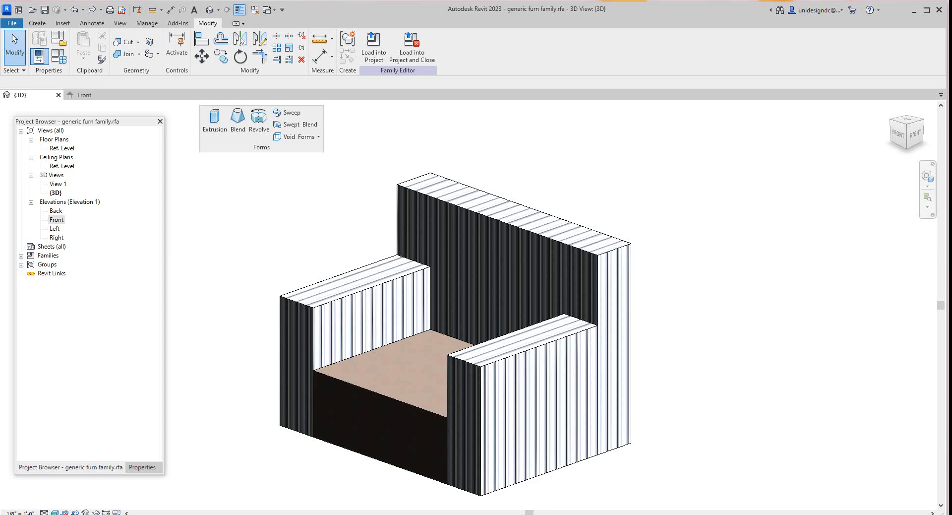
- Open the Front elevation and tile it beside the 3D view, with the whole chair visible in both views
{"action": "double_click", "coordinate": [57, 220]}
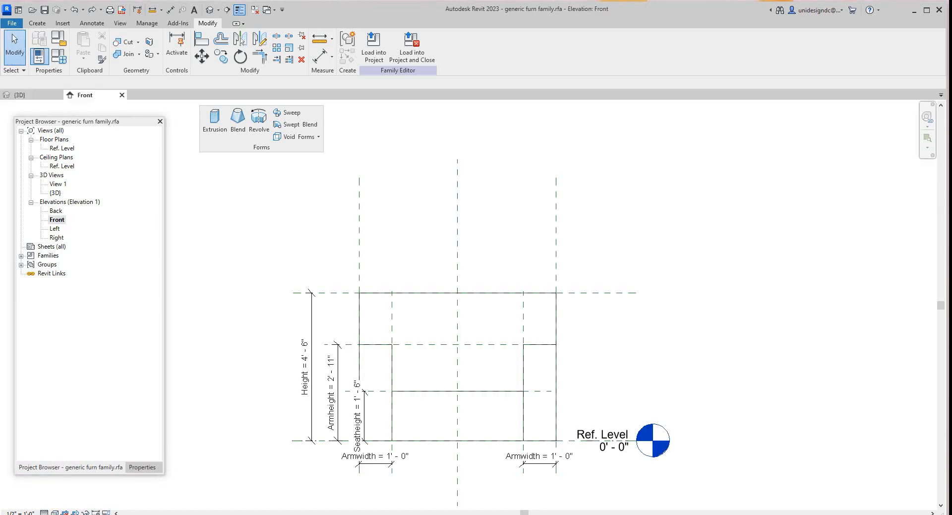
{"action": "key", "text": "w"}
{"action": "key", "text": "t"}
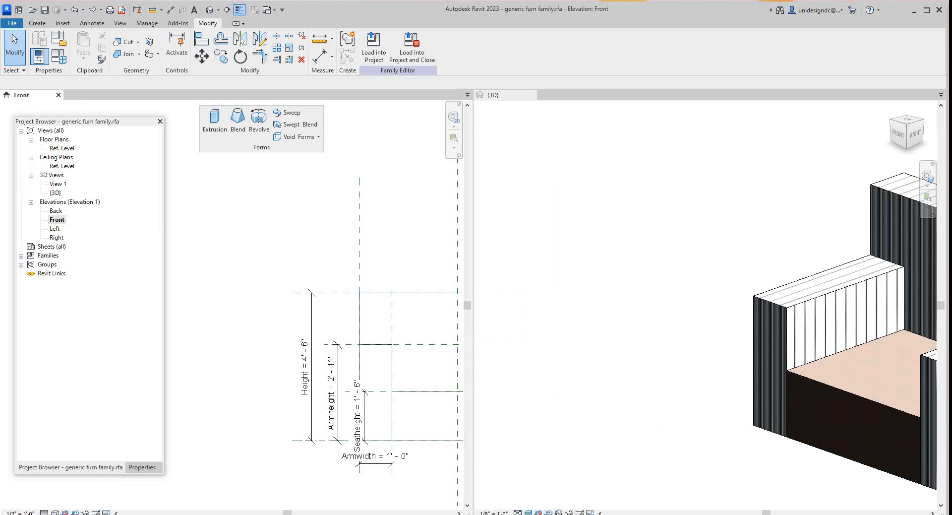
{"action": "key", "text": "z"}
{"action": "key", "text": "a"}
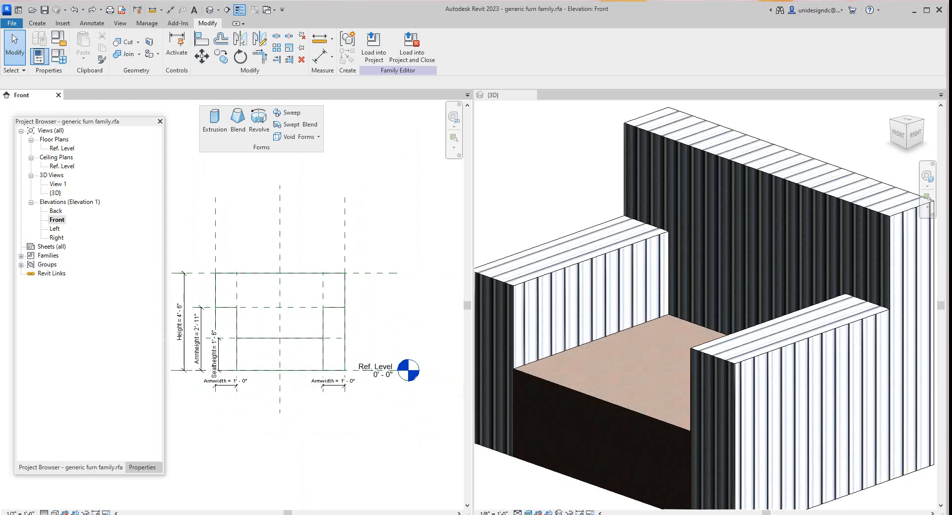
{"action": "scroll", "coordinate": [261, 320], "scroll_direction": "up", "scroll_amount": 2}
{"action": "scroll", "coordinate": [265, 317], "scroll_direction": "down", "scroll_amount": 2}
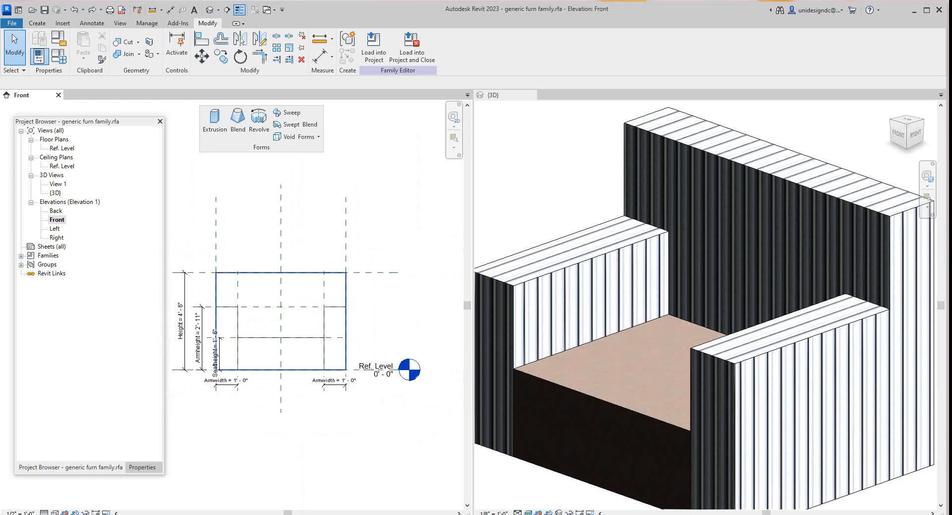
{"action": "scroll", "coordinate": [607, 232], "scroll_direction": "down", "scroll_amount": 3}
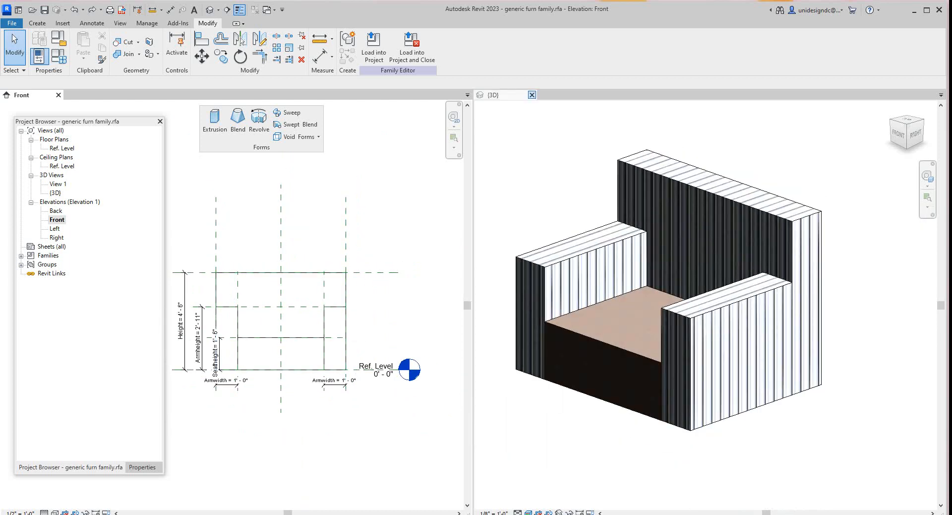
- Close the 3D view so that only the Front elevation stays open for working on the chair
{"action": "left_click", "coordinate": [531, 95]}
{"action": "scroll", "coordinate": [444, 253], "scroll_direction": "down", "scroll_amount": 2}
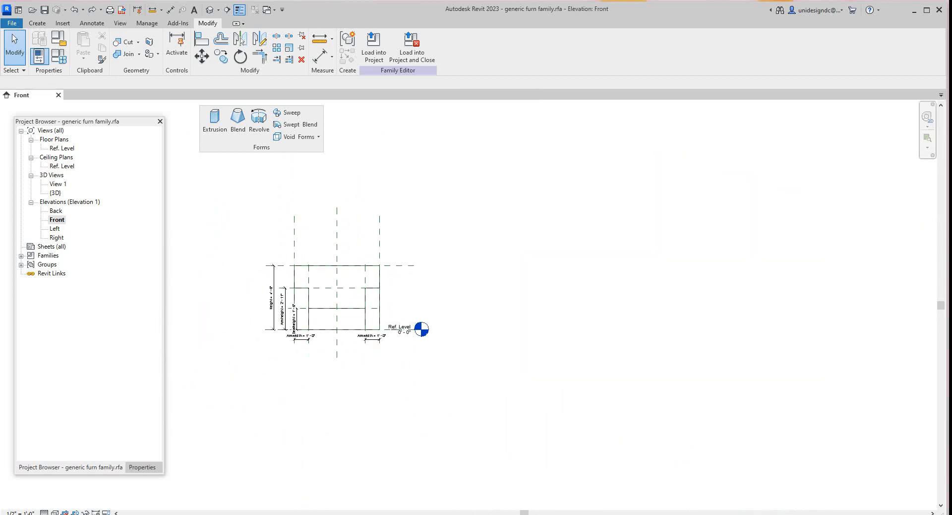
{"action": "scroll", "coordinate": [319, 286], "scroll_direction": "up", "scroll_amount": 5}
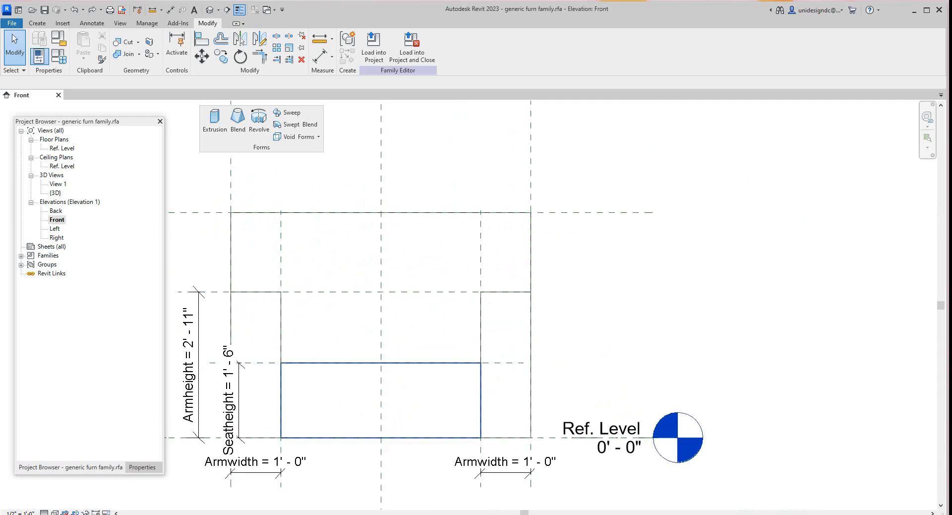
{"action": "scroll", "coordinate": [423, 367], "scroll_direction": "down", "scroll_amount": 3}
{"action": "scroll", "coordinate": [298, 345], "scroll_direction": "up", "scroll_amount": 2}
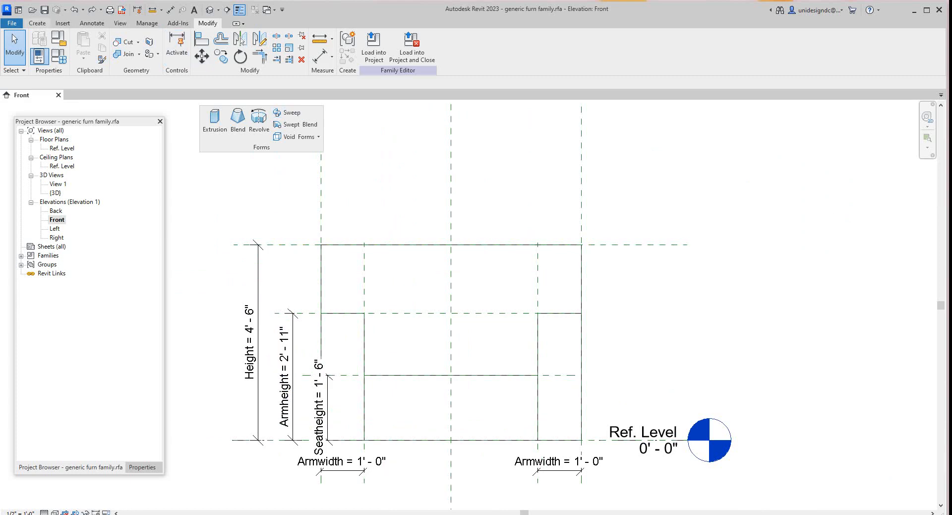
- Set the work plane by name to Reference Plane : Center (Front/Back)
{"action": "left_click", "coordinate": [37, 23]}
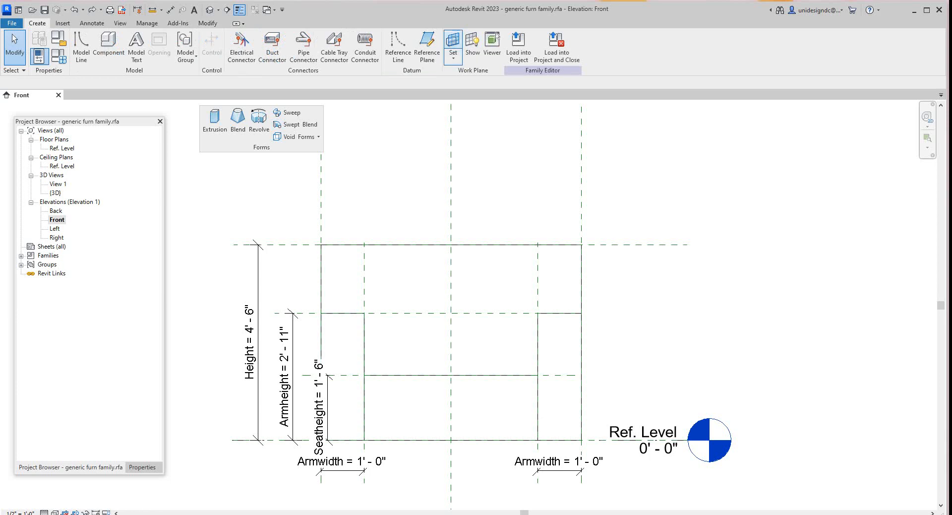
{"action": "left_click", "coordinate": [453, 44]}
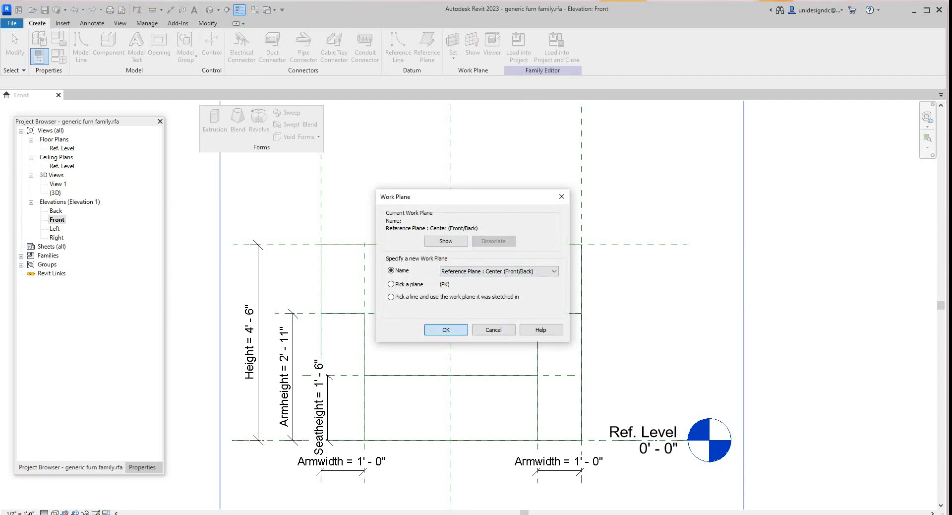
{"action": "left_click", "coordinate": [446, 329]}
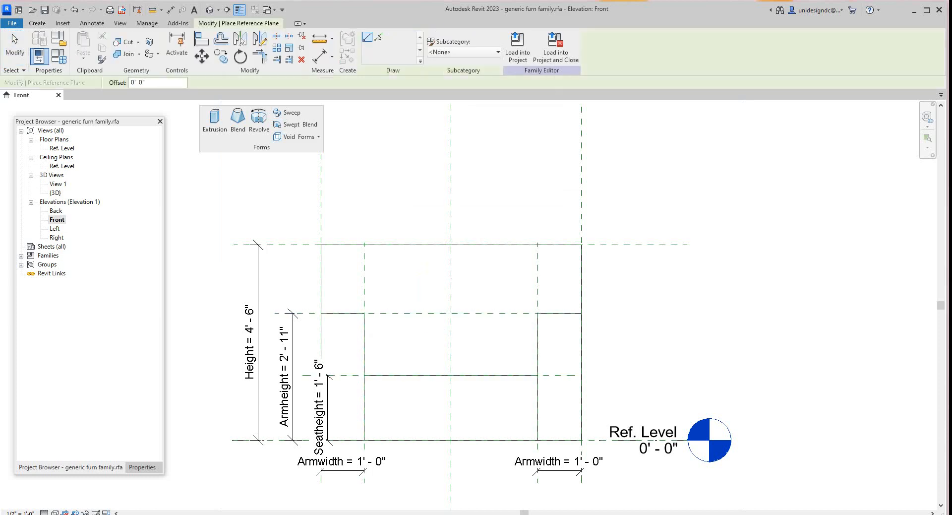
- Draw two horizontal reference planes across the chair back, one below its top edge and one about 10" above the seat
{"action": "scroll", "coordinate": [405, 288], "scroll_direction": "down", "scroll_amount": 2}
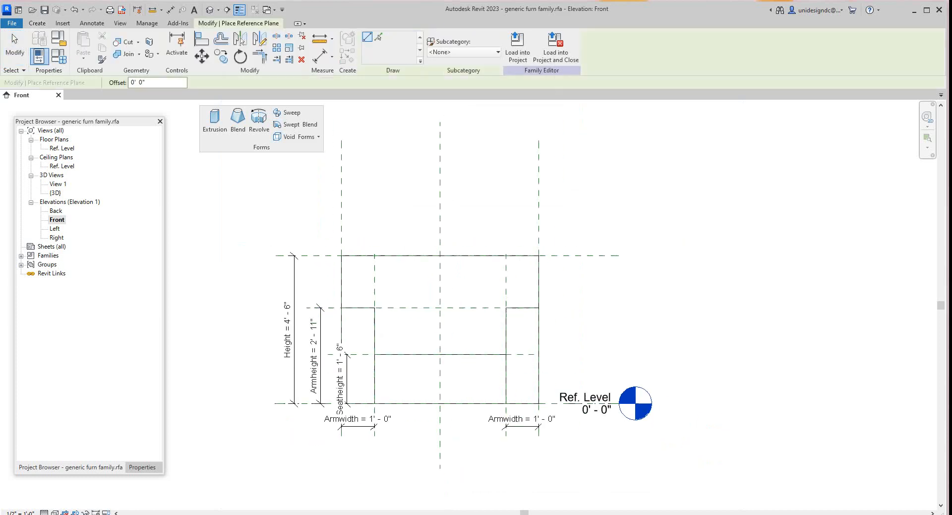
{"action": "left_click", "coordinate": [368, 279]}
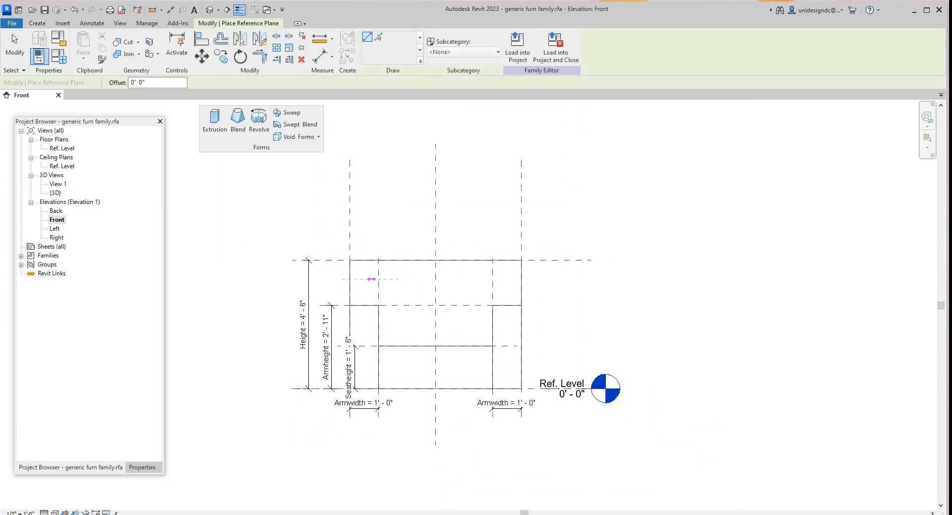
{"action": "left_click", "coordinate": [512, 279]}
{"action": "left_click", "coordinate": [387, 322]}
{"action": "left_click", "coordinate": [492, 322]}
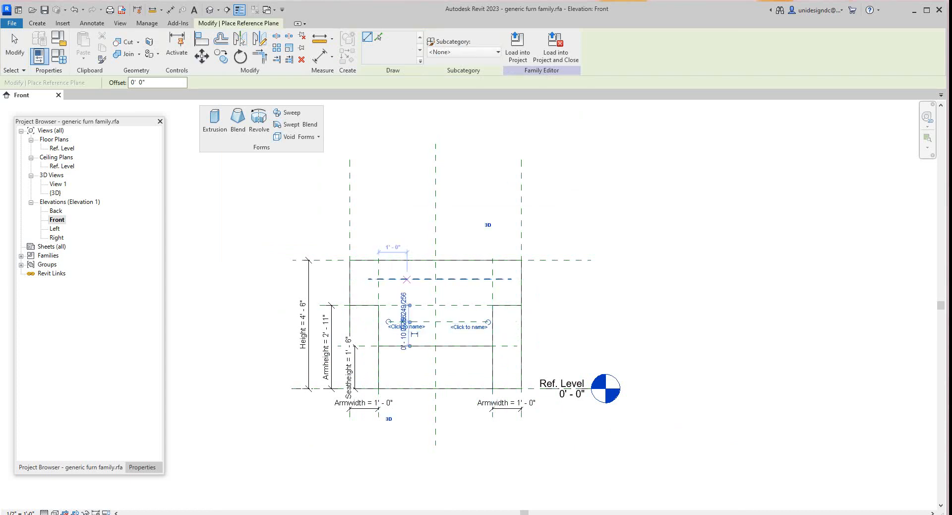
- Draw two vertical reference planes crossing the horizontal pair, about 6" inside the left arm and about 5" inside the right arm
{"action": "left_click", "coordinate": [394, 267]}
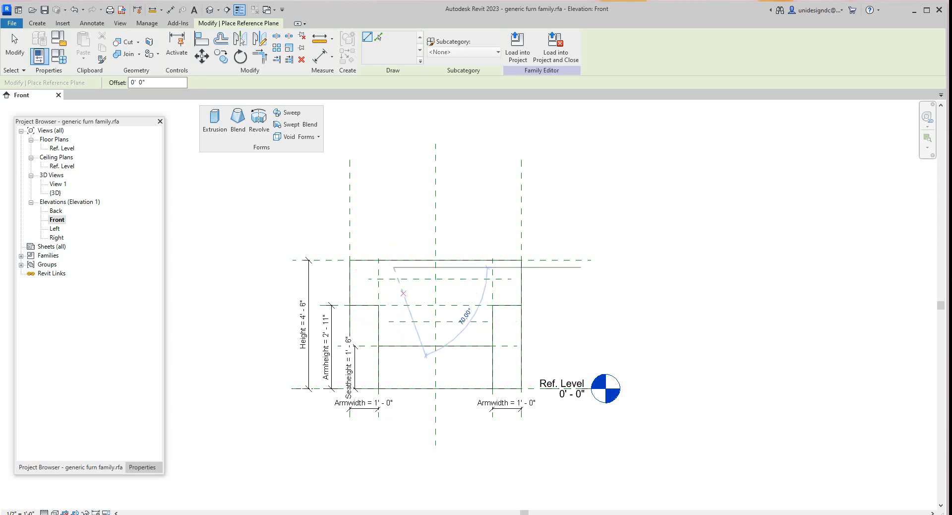
{"action": "left_click", "coordinate": [393, 338]}
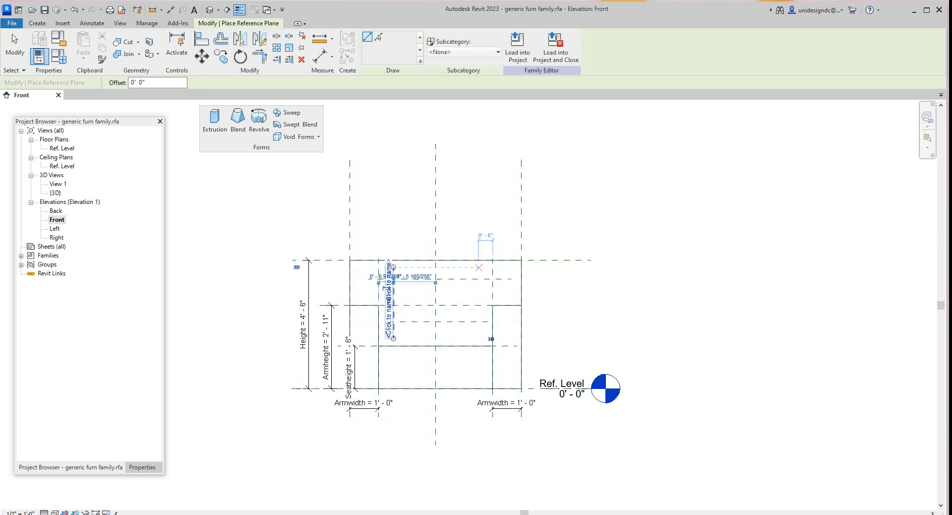
{"action": "left_click", "coordinate": [481, 267]}
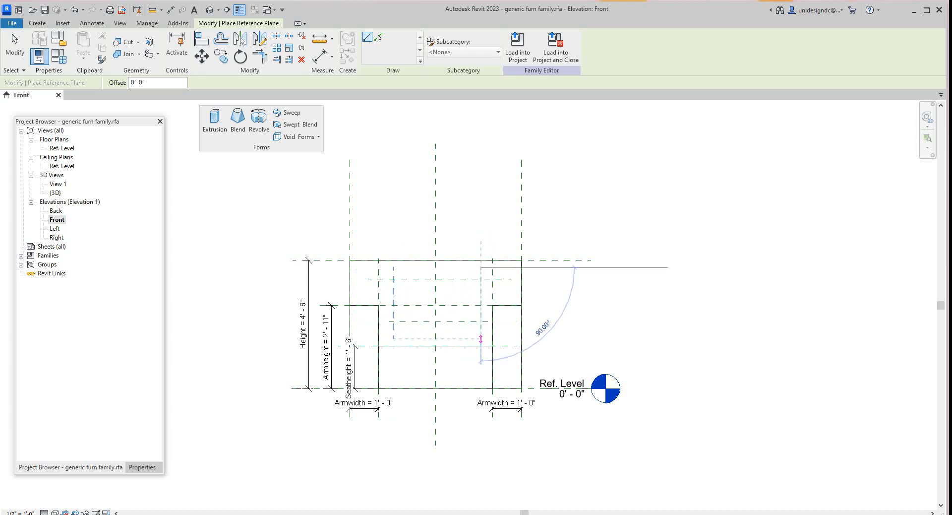
{"action": "left_click", "coordinate": [480, 334]}
{"action": "scroll", "coordinate": [446, 335], "scroll_direction": "up", "scroll_amount": 2}
{"action": "right_click", "coordinate": [471, 322]}
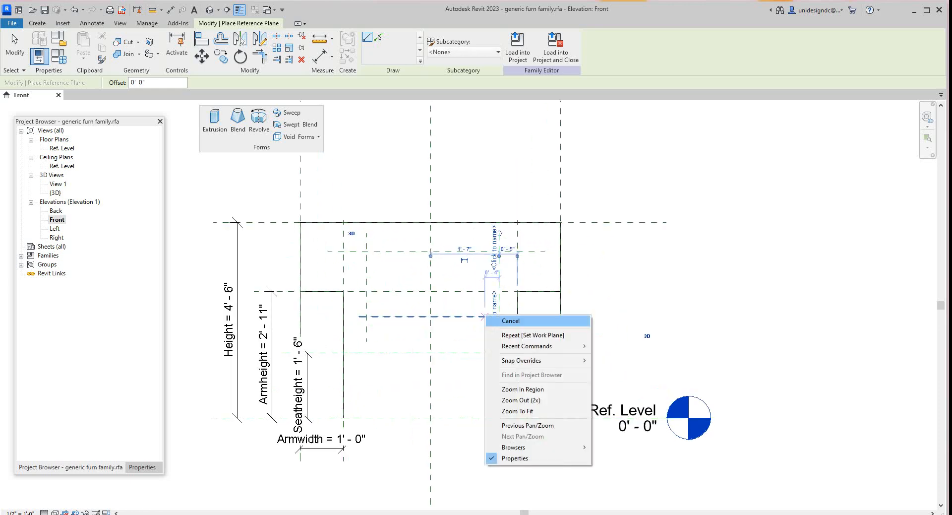
{"action": "left_click", "coordinate": [511, 320]}
{"action": "scroll", "coordinate": [440, 347], "scroll_direction": "up", "scroll_amount": 2}
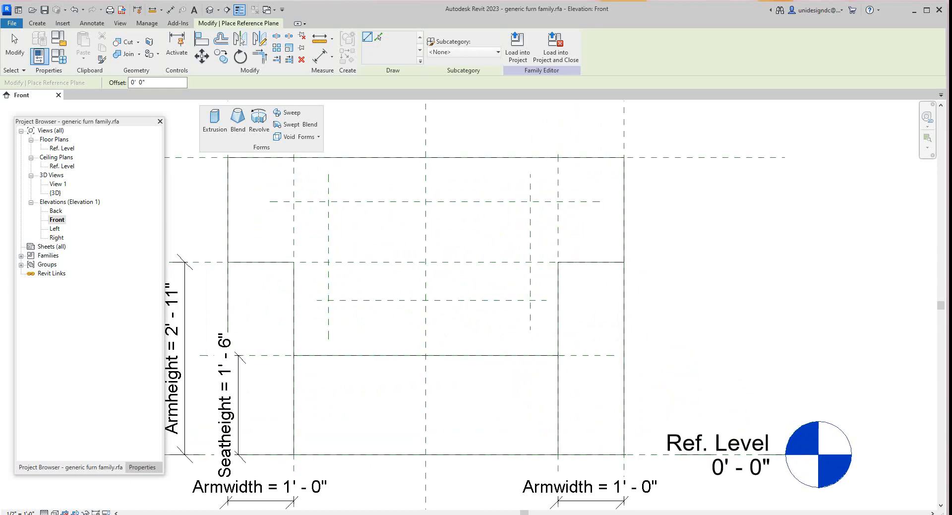
{"action": "key", "text": "Escape"}
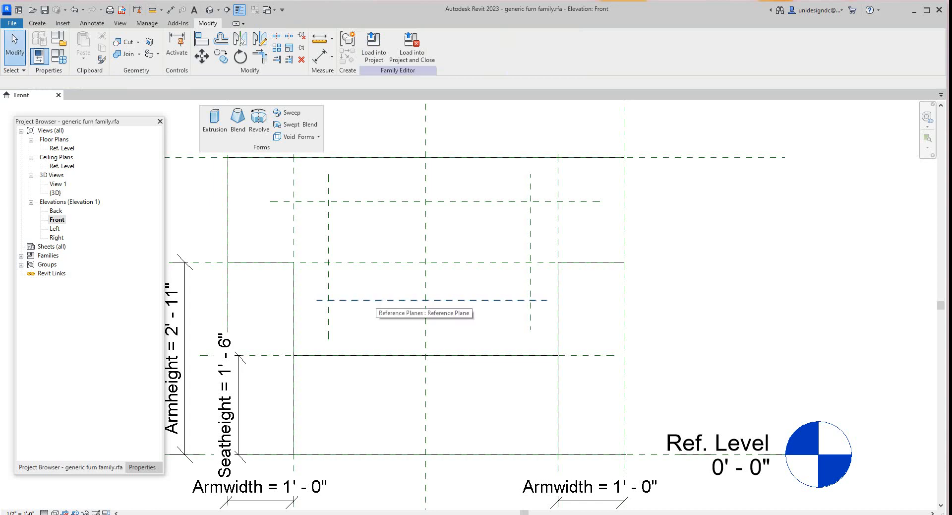
- Set Is Reference to Not a Reference for the four new reference planes framing the chair back area
{"action": "left_click", "coordinate": [368, 300]}
{"action": "left_click", "coordinate": [368, 202], "text": "ctrl"}
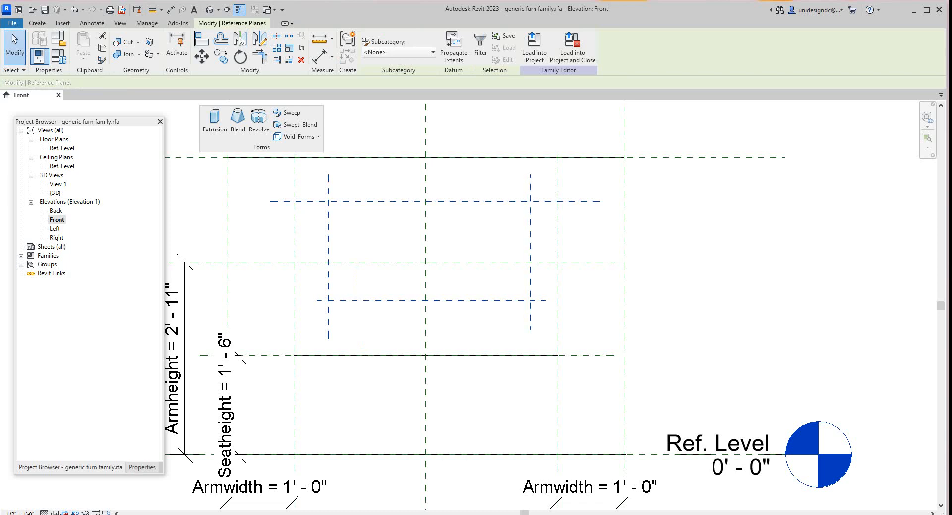
{"action": "left_click", "coordinate": [142, 467]}
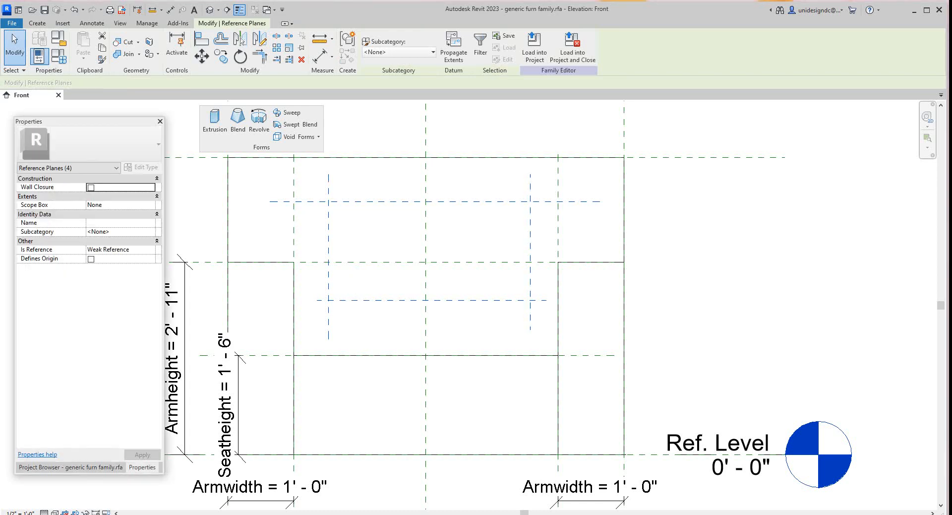
{"action": "left_click", "coordinate": [151, 250]}
{"action": "left_click_drag", "start_coordinate": [150, 273], "coordinate": [151, 268]}
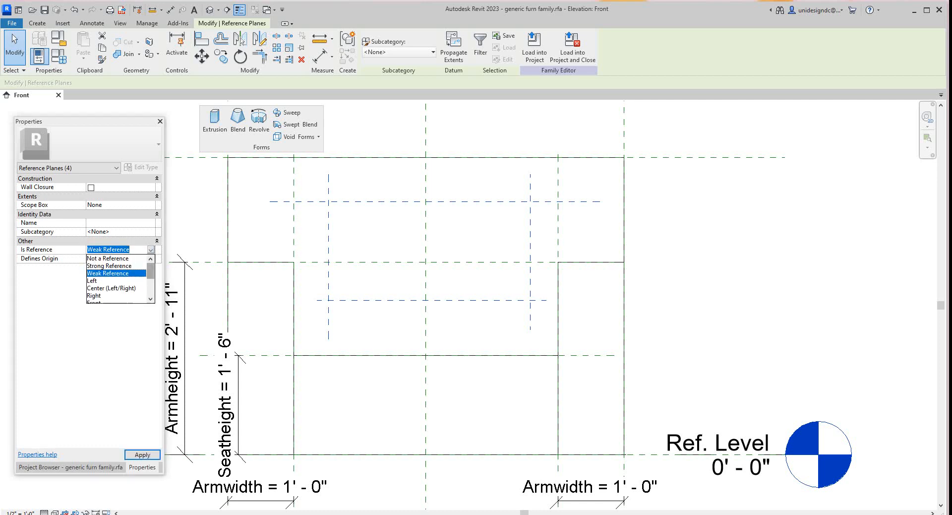
{"action": "left_click", "coordinate": [116, 258]}
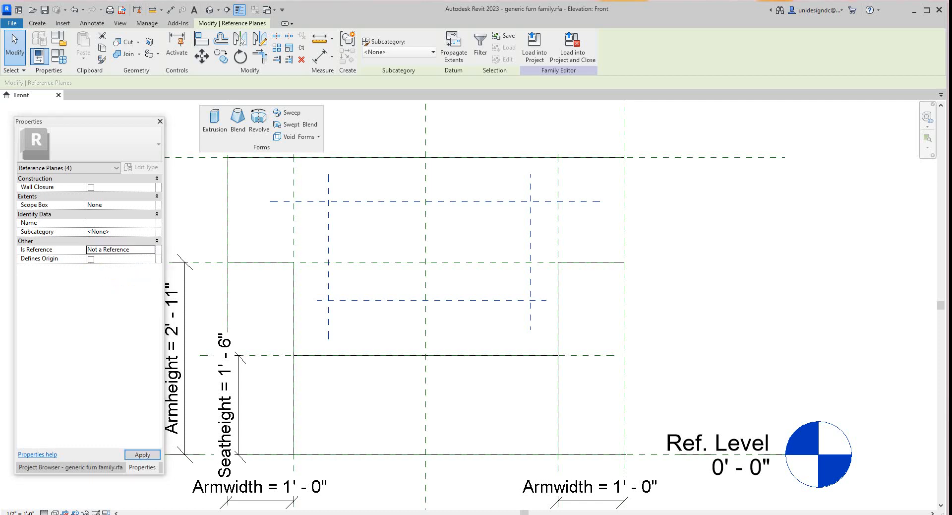
{"action": "left_click", "coordinate": [142, 454]}
{"action": "scroll", "coordinate": [361, 336], "scroll_direction": "down", "scroll_amount": 2}
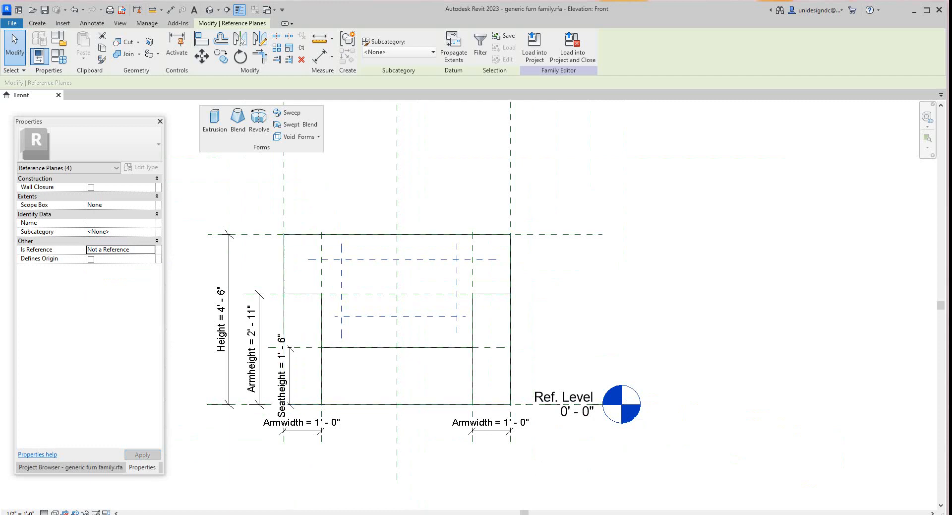
{"action": "key", "text": "Escape"}
- Dimension the two new vertical reference planes through the center plane and constrain the two segments to be equal
{"action": "scroll", "coordinate": [350, 285], "scroll_direction": "up", "scroll_amount": 3}
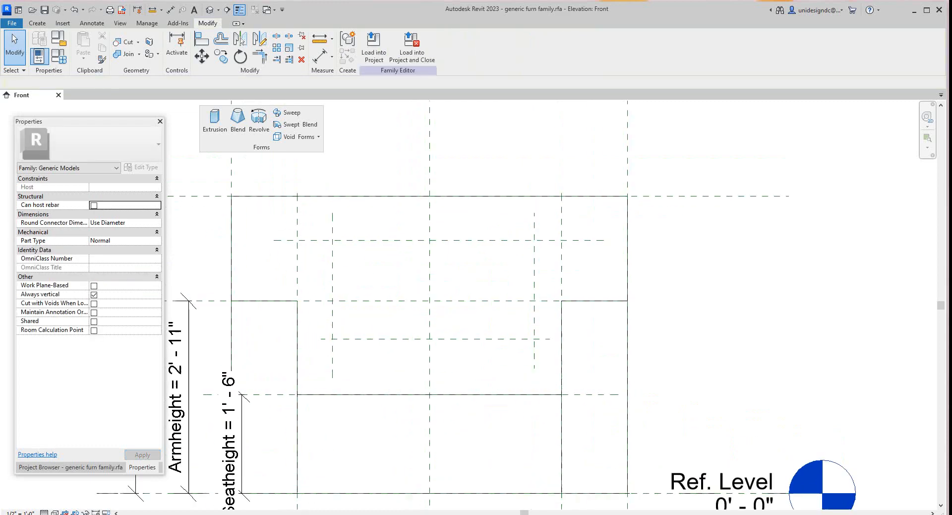
{"action": "scroll", "coordinate": [370, 227], "scroll_direction": "down", "scroll_amount": 2}
{"action": "scroll", "coordinate": [365, 201], "scroll_direction": "up", "scroll_amount": 1}
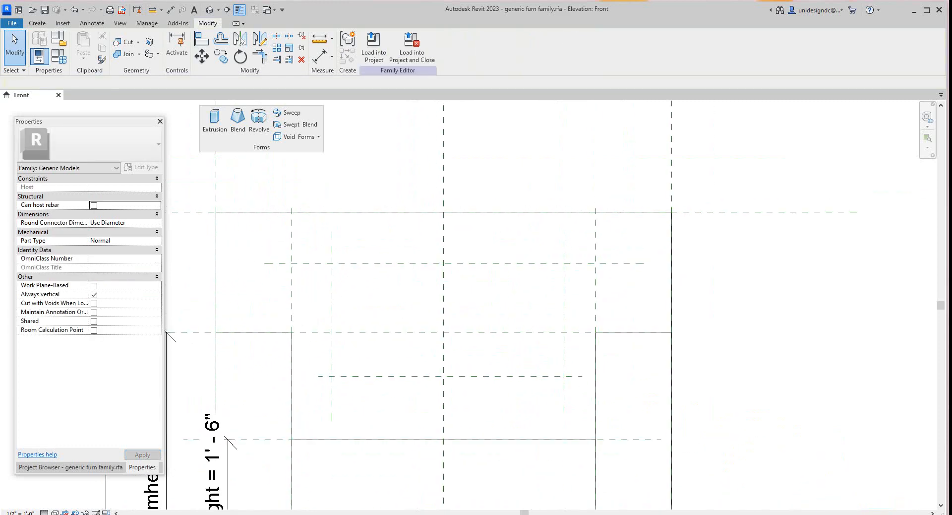
{"action": "left_click", "coordinate": [321, 56]}
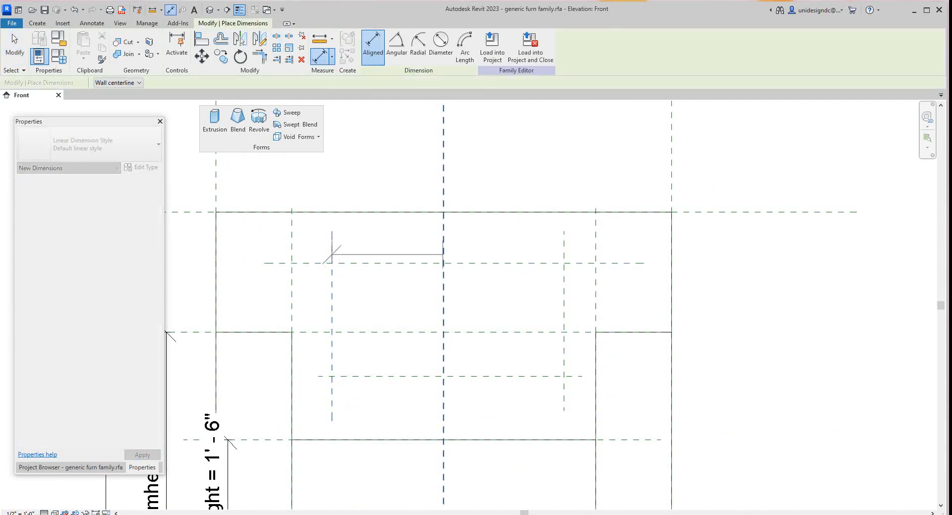
{"action": "left_click", "coordinate": [443, 263]}
{"action": "left_click", "coordinate": [564, 252]}
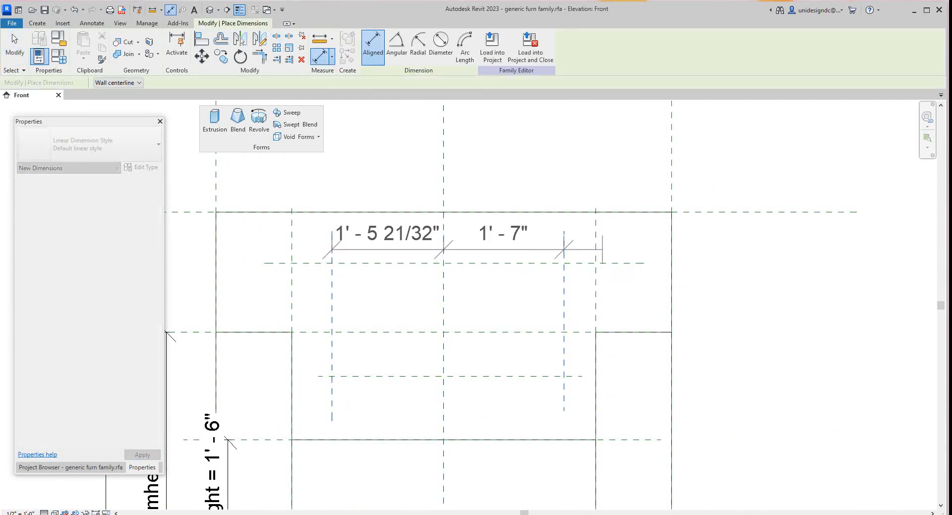
{"action": "left_click", "coordinate": [630, 250]}
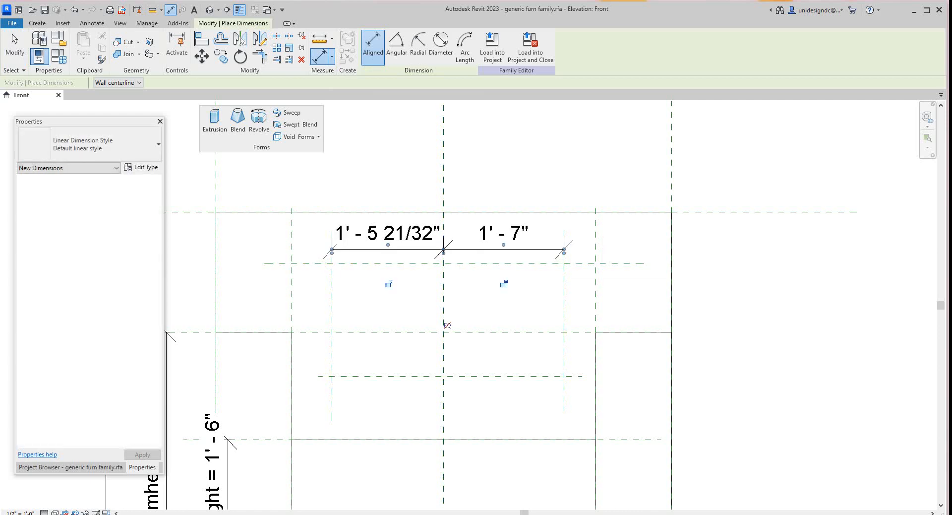
{"action": "left_click", "coordinate": [446, 325]}
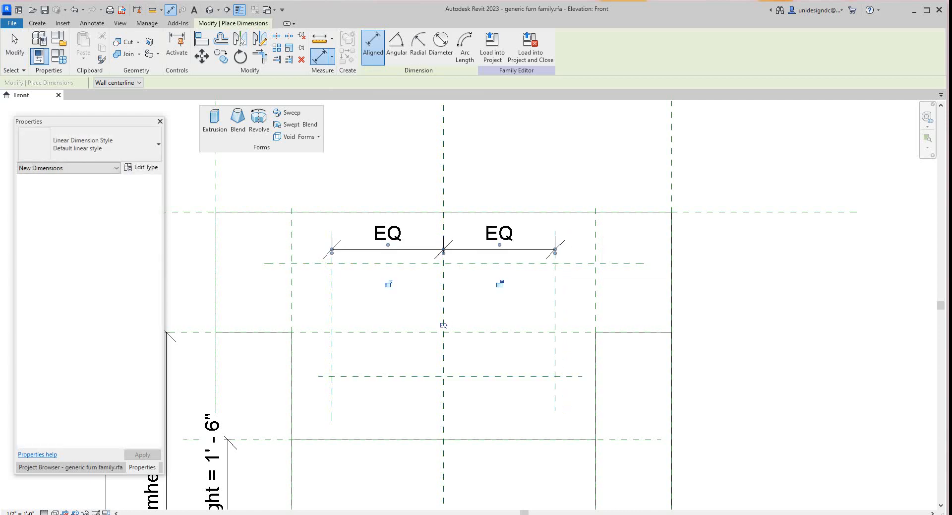
- Dimension the two new horizontal reference planes through the arm-height plane and constrain the two segments to be equal
{"action": "left_click", "coordinate": [308, 263]}
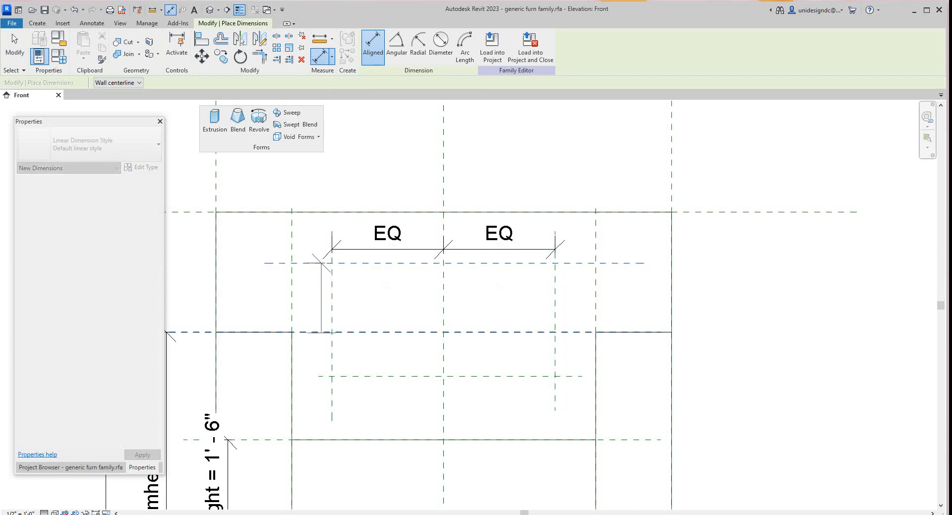
{"action": "left_click", "coordinate": [322, 332]}
{"action": "left_click", "coordinate": [322, 376]}
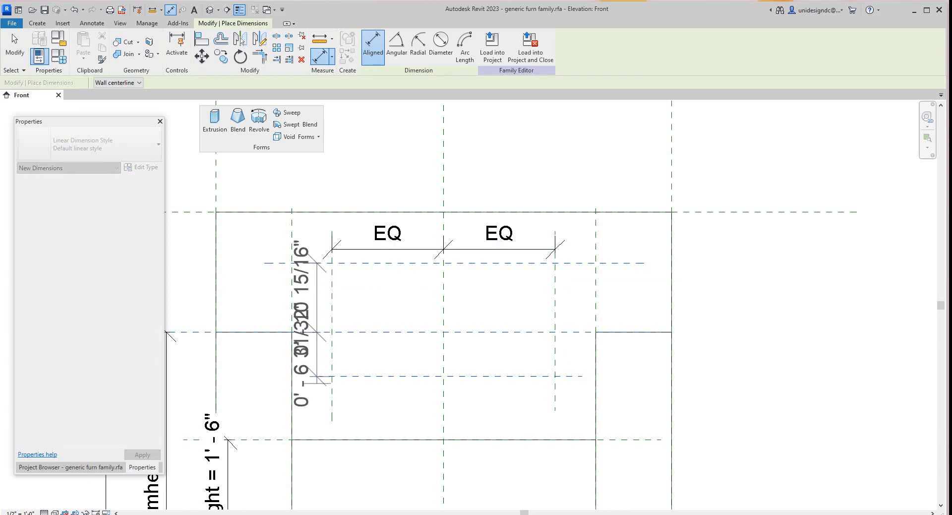
{"action": "left_click", "coordinate": [309, 400]}
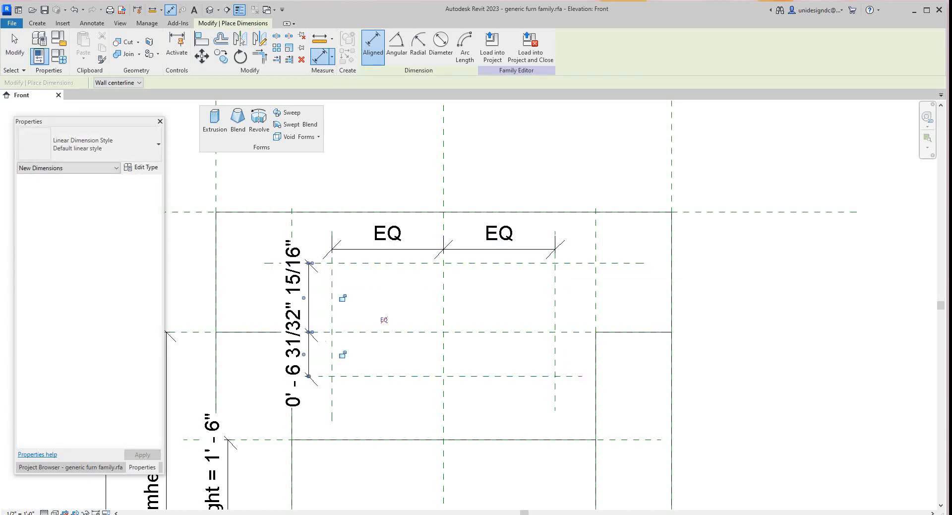
{"action": "left_click", "coordinate": [384, 319]}
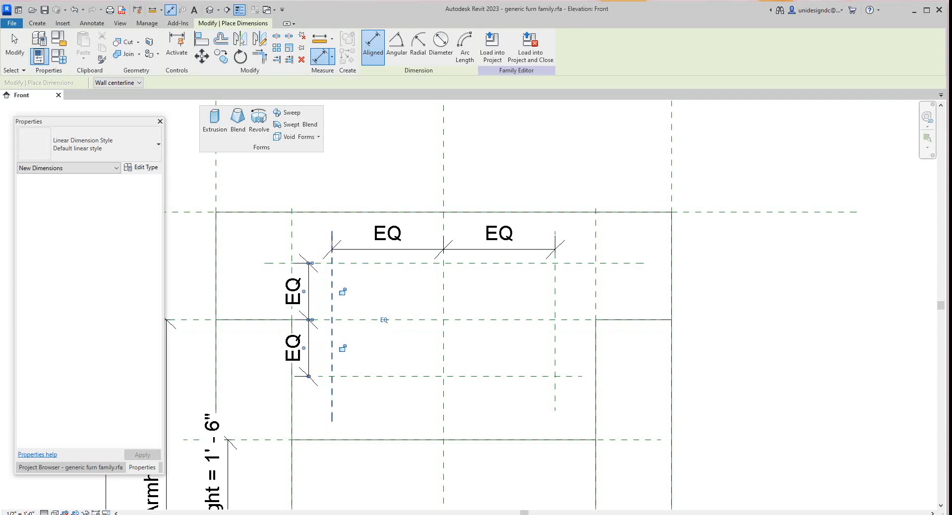
- Add an overall aligned dimension between the two new vertical reference planes, placed above the chair back
{"action": "left_click", "coordinate": [332, 293]}
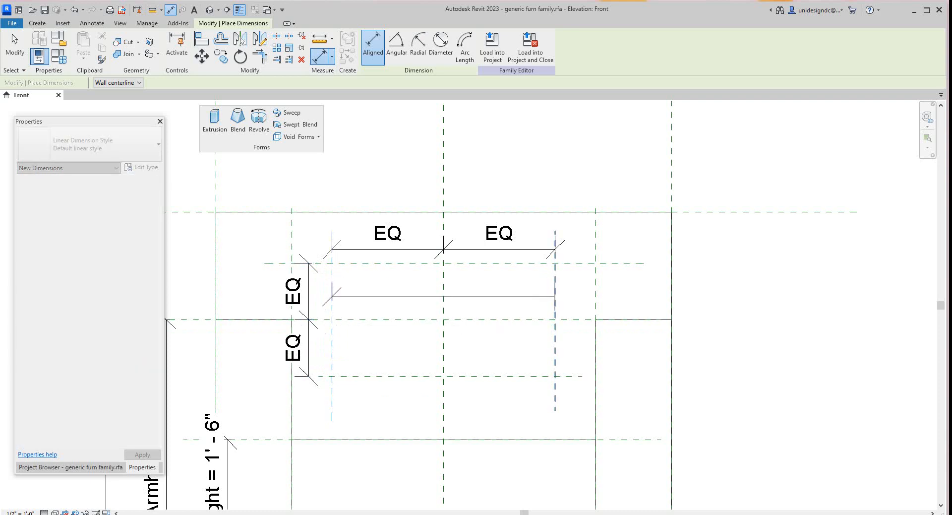
{"action": "left_click", "coordinate": [555, 293]}
{"action": "left_click", "coordinate": [496, 184]}
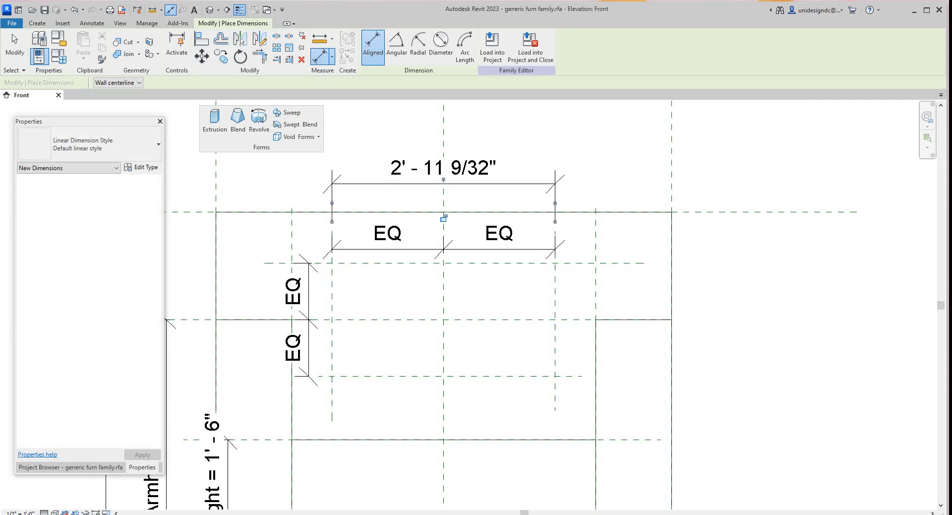
{"action": "right_click", "coordinate": [376, 121]}
{"action": "left_click", "coordinate": [392, 126]}
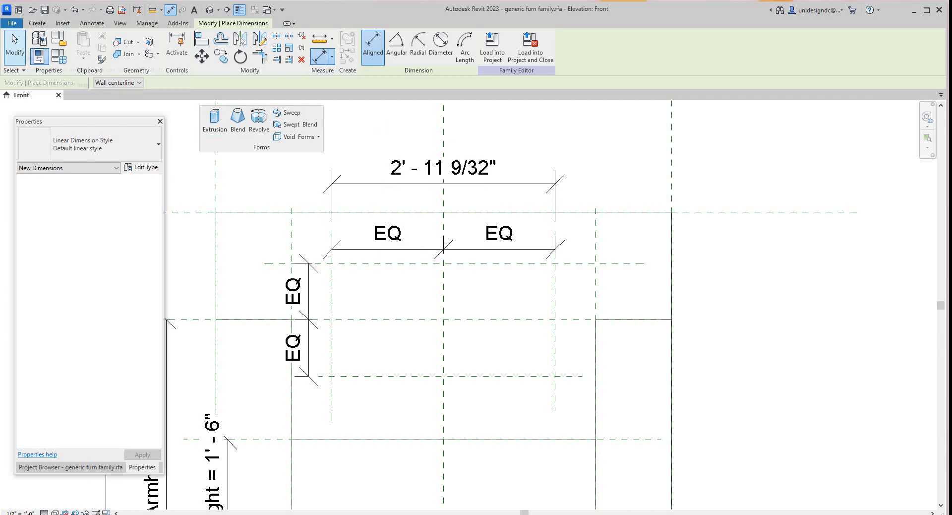
{"action": "key", "text": "Escape"}
- Label the overall horizontal dimension with a new family type parameter named Width
{"action": "left_click", "coordinate": [458, 169]}
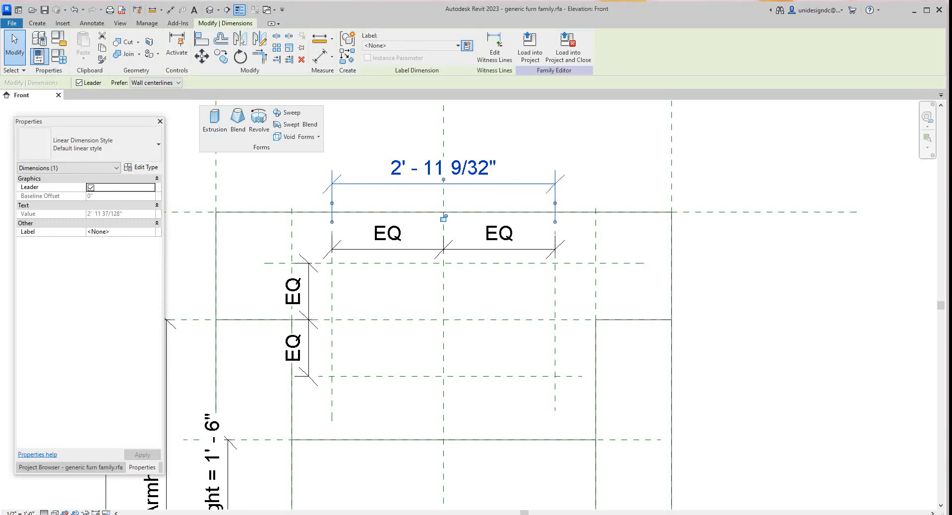
{"action": "left_click", "coordinate": [467, 45]}
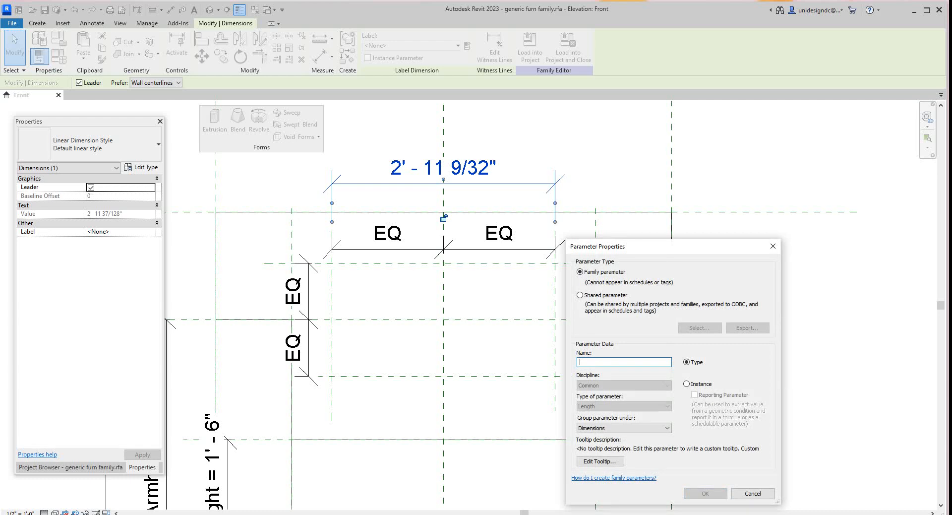
{"action": "type", "text": "Width"}
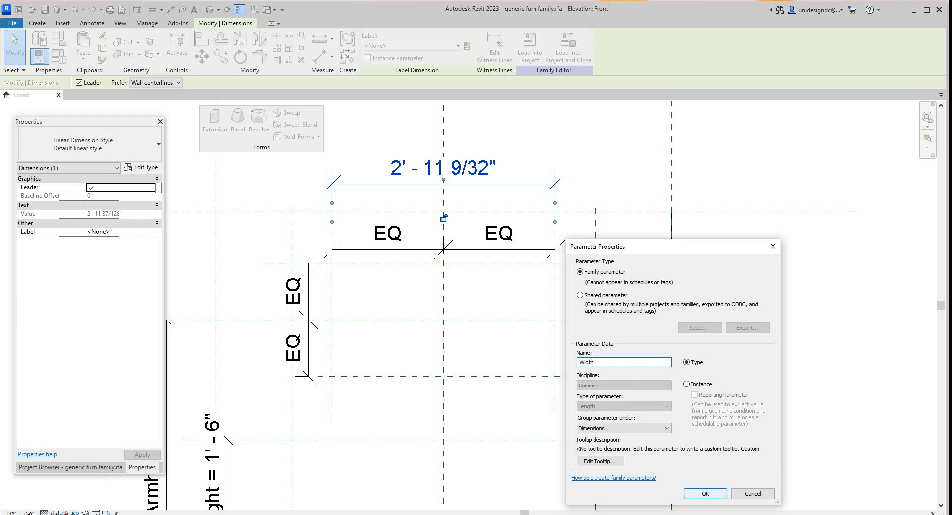
{"action": "left_click", "coordinate": [706, 493]}
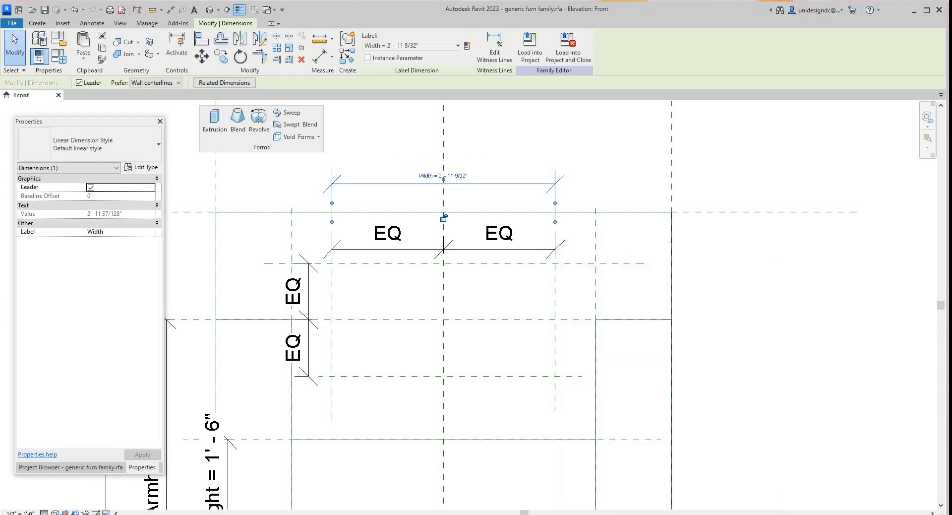
{"action": "key", "text": "Escape"}
- Add an overall aligned dimension between the two new horizontal reference planes, placed outside their equality dimension
{"action": "scroll", "coordinate": [294, 319], "scroll_direction": "down", "scroll_amount": 2}
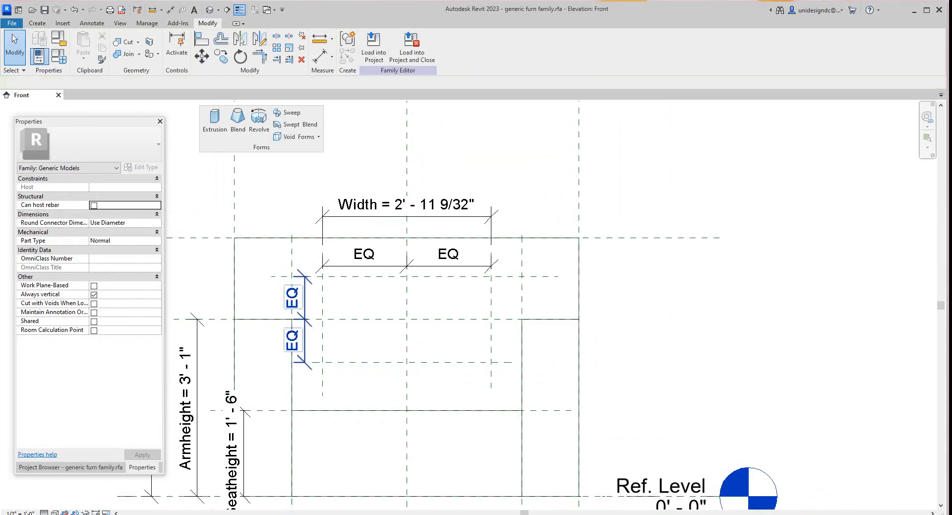
{"action": "scroll", "coordinate": [336, 343], "scroll_direction": "up", "scroll_amount": 1}
{"action": "scroll", "coordinate": [297, 300], "scroll_direction": "down", "scroll_amount": 2}
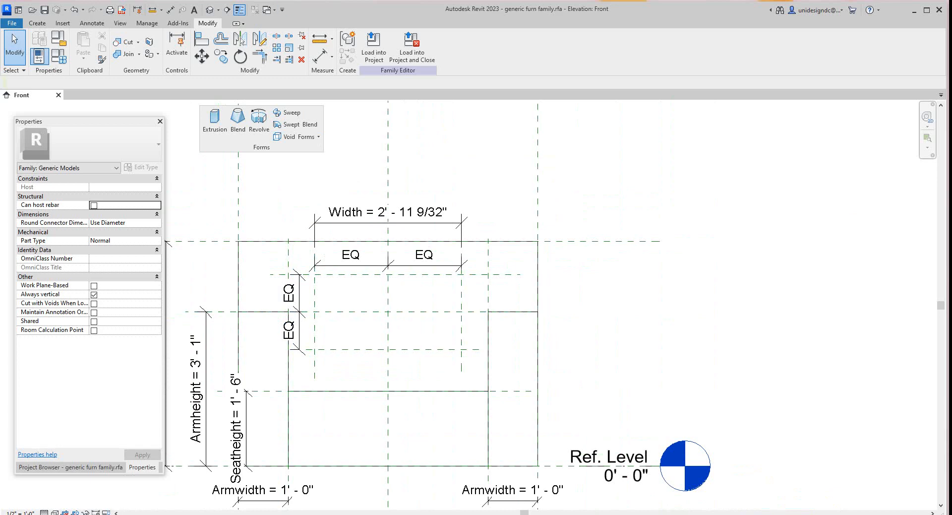
{"action": "key", "text": "d"}
{"action": "key", "text": "i"}
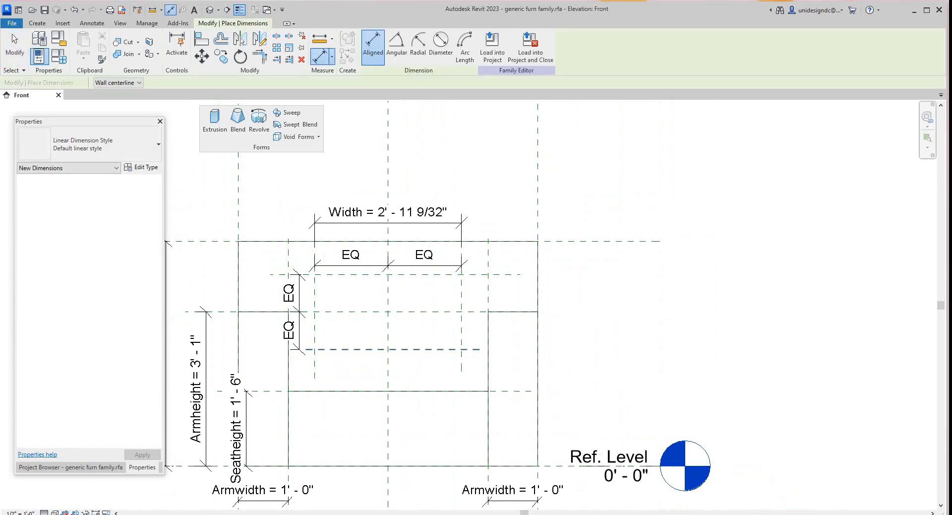
{"action": "left_click", "coordinate": [285, 349]}
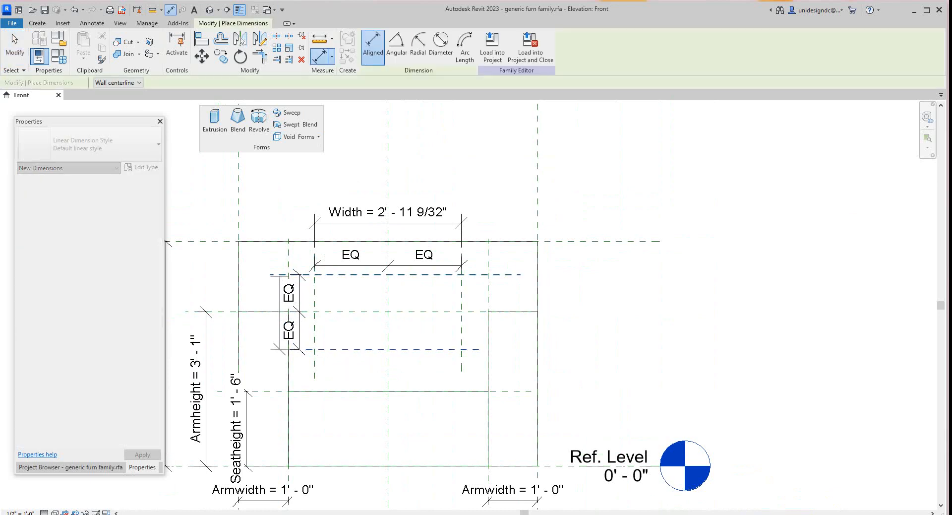
{"action": "left_click", "coordinate": [280, 274]}
{"action": "left_click", "coordinate": [262, 298]}
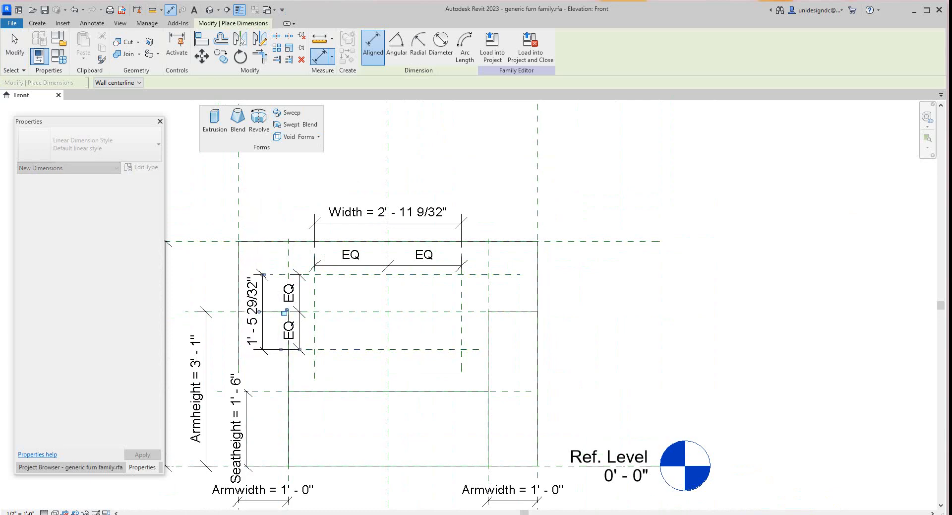
{"action": "right_click", "coordinate": [263, 193]}
{"action": "left_click", "coordinate": [276, 199]}
{"action": "right_click", "coordinate": [266, 246]}
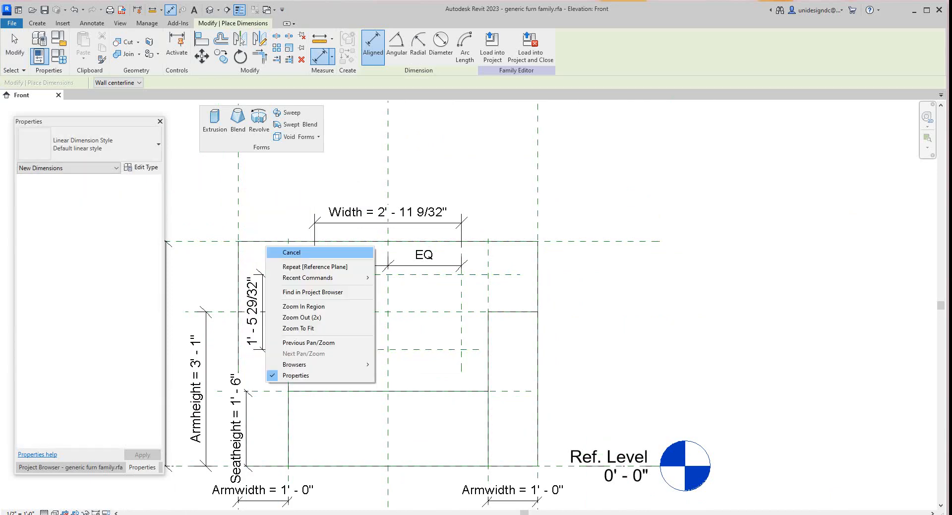
{"action": "left_click", "coordinate": [291, 252]}
- Try to label the overall vertical dimension of the framed area with a new family type parameter named Length
{"action": "left_click", "coordinate": [255, 310]}
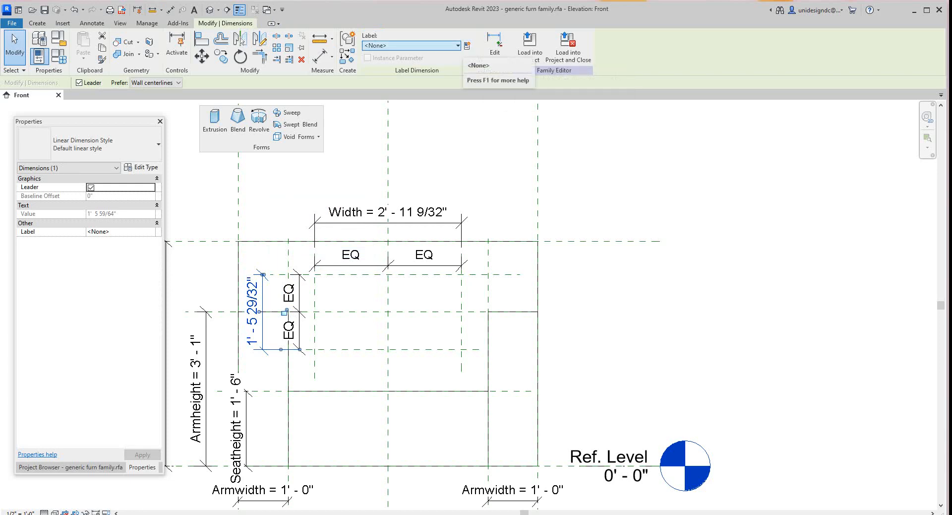
{"action": "left_click", "coordinate": [412, 45]}
{"action": "left_click", "coordinate": [412, 45]}
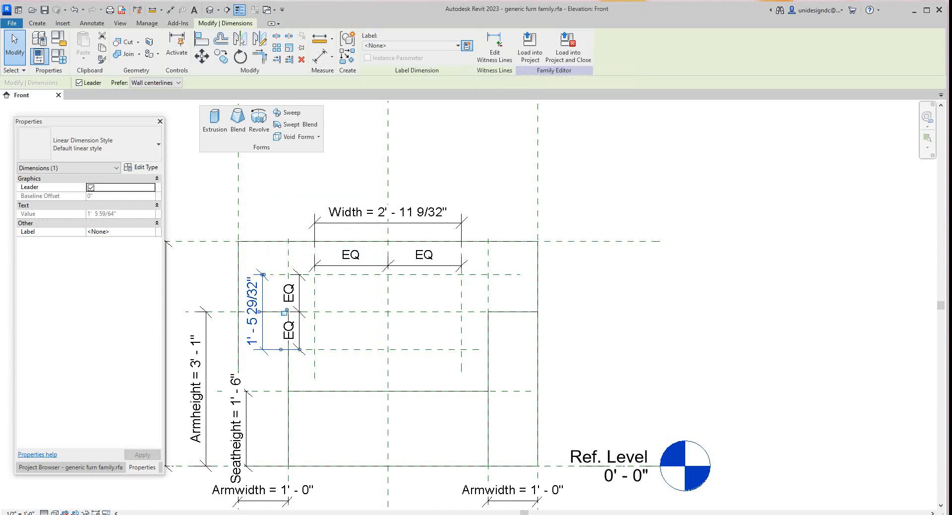
{"action": "left_click", "coordinate": [467, 46]}
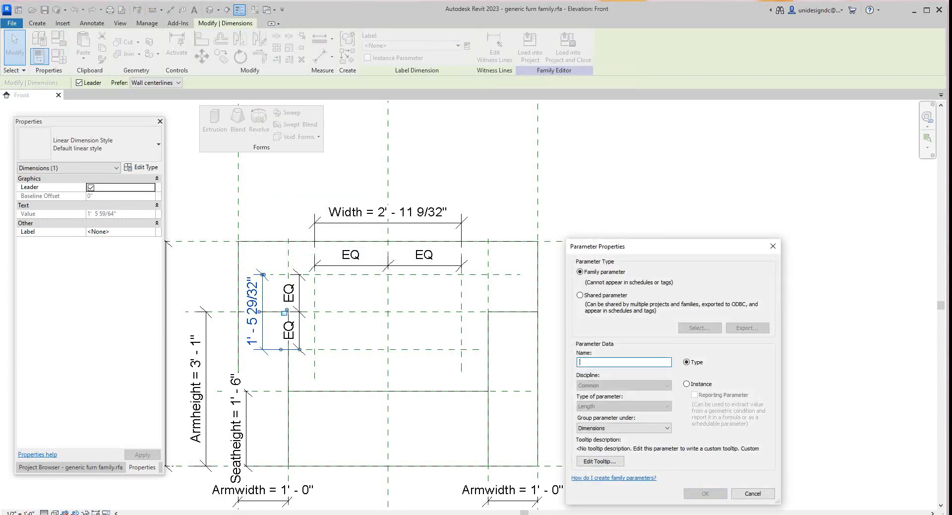
{"action": "type", "text": "Len"}
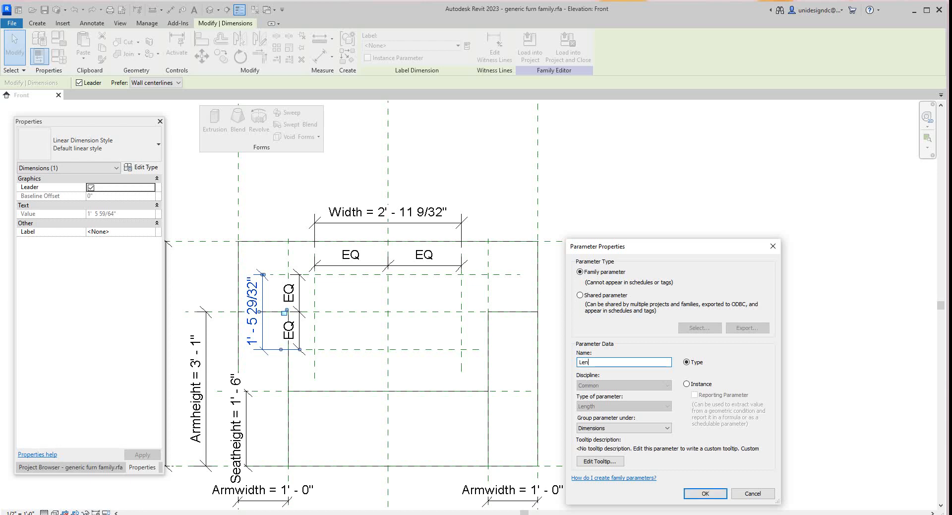
{"action": "type", "text": "gth"}
{"action": "key", "text": "Return"}
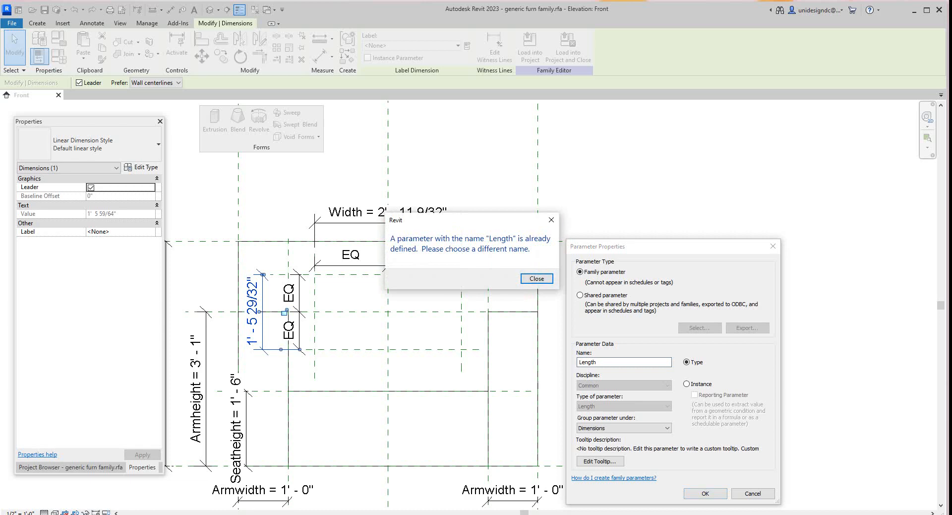
{"action": "key", "text": "Return"}
{"action": "left_click", "coordinate": [596, 362]}
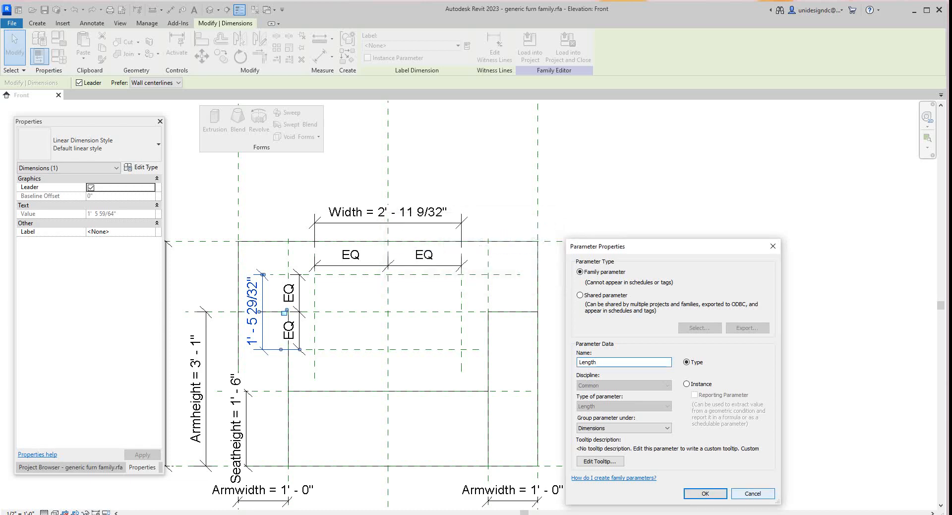
{"action": "left_click", "coordinate": [753, 493]}
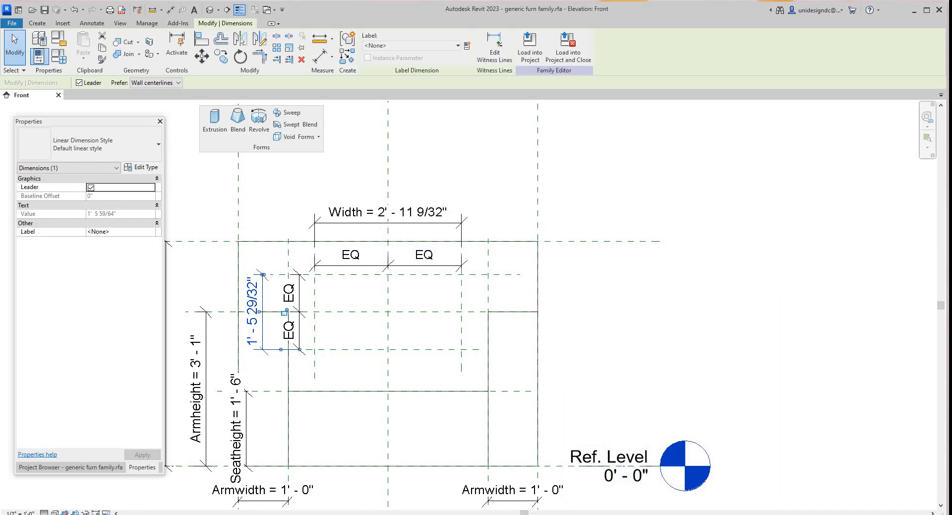
{"action": "key", "text": "Escape"}
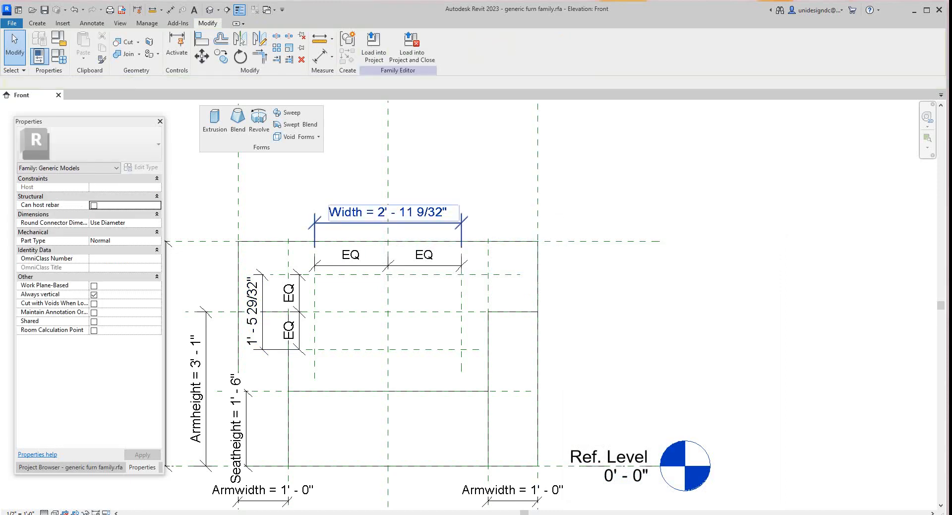
{"action": "left_click", "coordinate": [387, 214]}
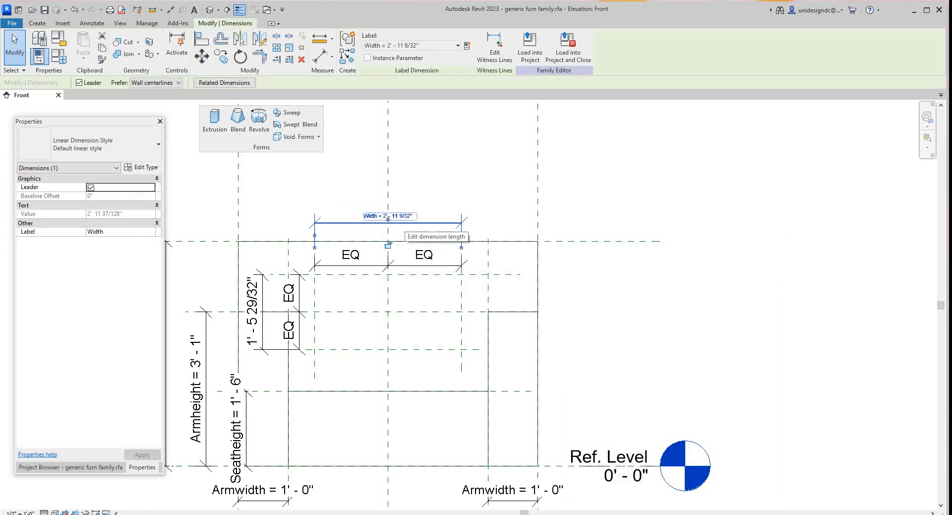
{"action": "left_click", "coordinate": [388, 216]}
{"action": "right_click", "coordinate": [405, 223]}
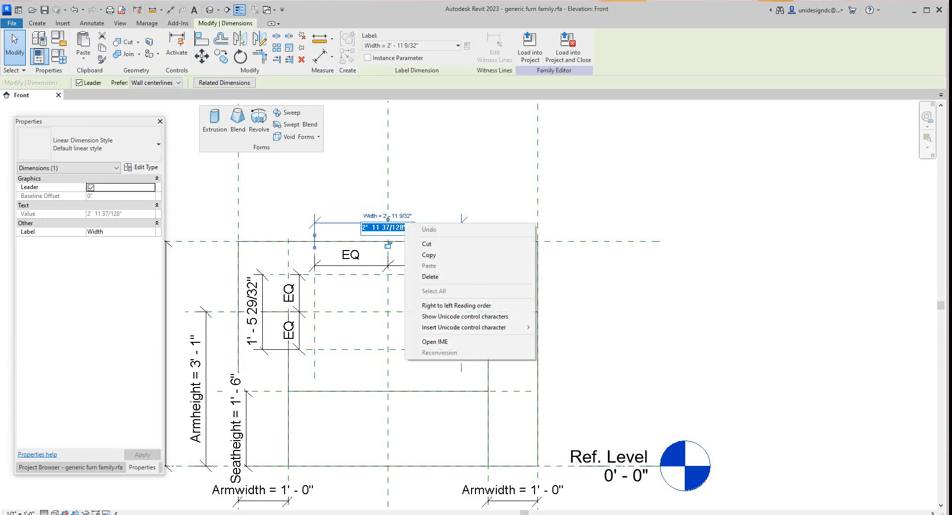
{"action": "key", "text": "Escape"}
{"action": "key", "text": "Escape"}
{"action": "key", "text": "Escape"}
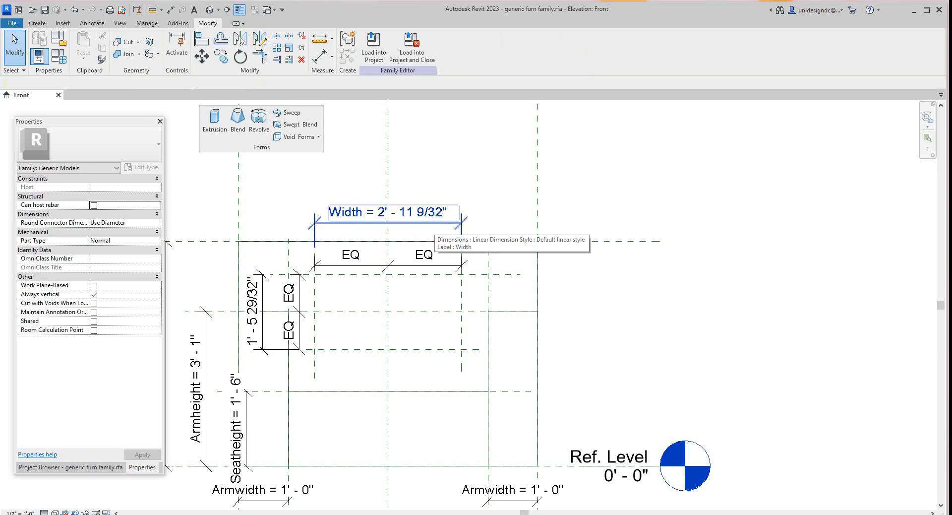
- Undo the overall vertical dimension and the Width label, and relabel the horizontal dimension with a new family type parameter named Voidwidth
{"action": "left_click", "coordinate": [75, 9]}
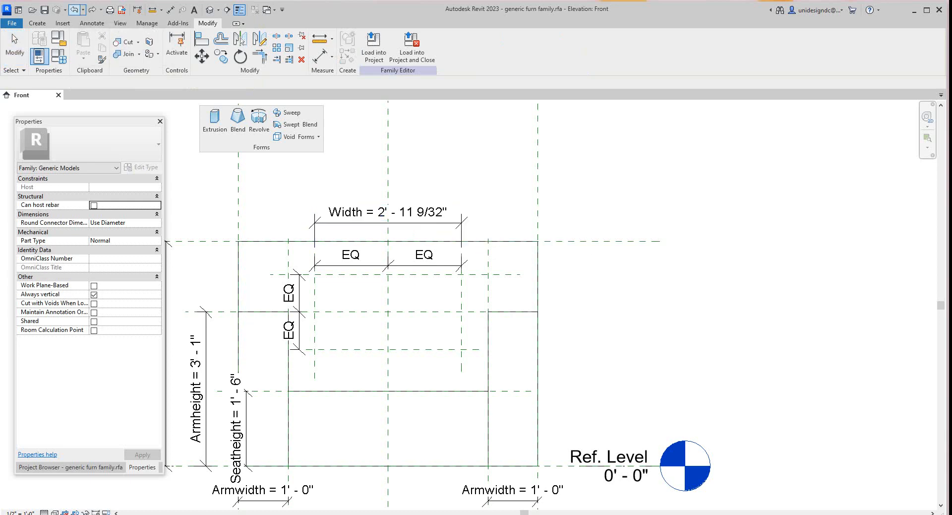
{"action": "scroll", "coordinate": [438, 184], "scroll_direction": "up", "scroll_amount": 3}
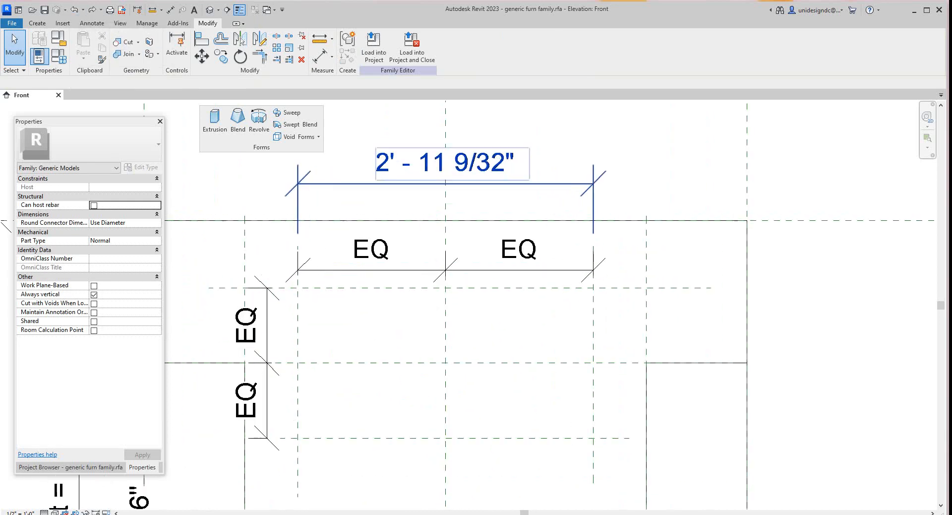
{"action": "left_click", "coordinate": [437, 184]}
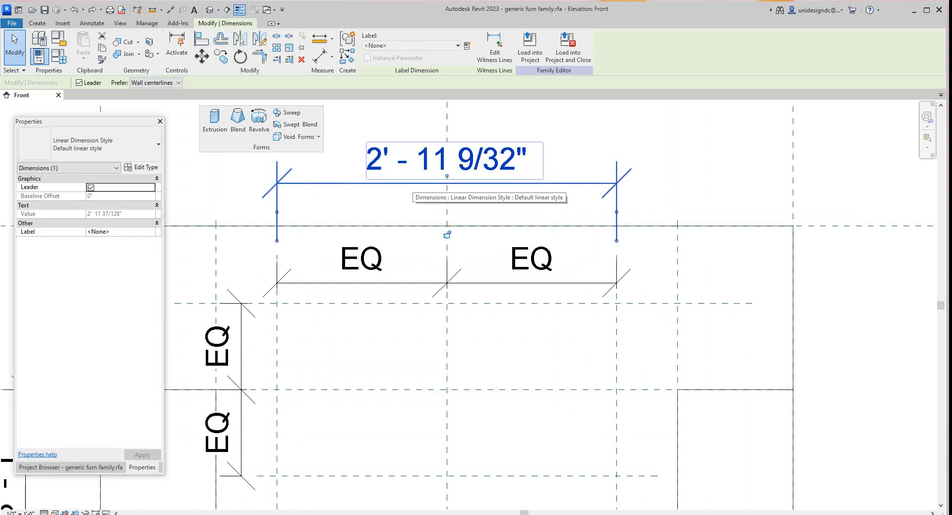
{"action": "left_click", "coordinate": [468, 46]}
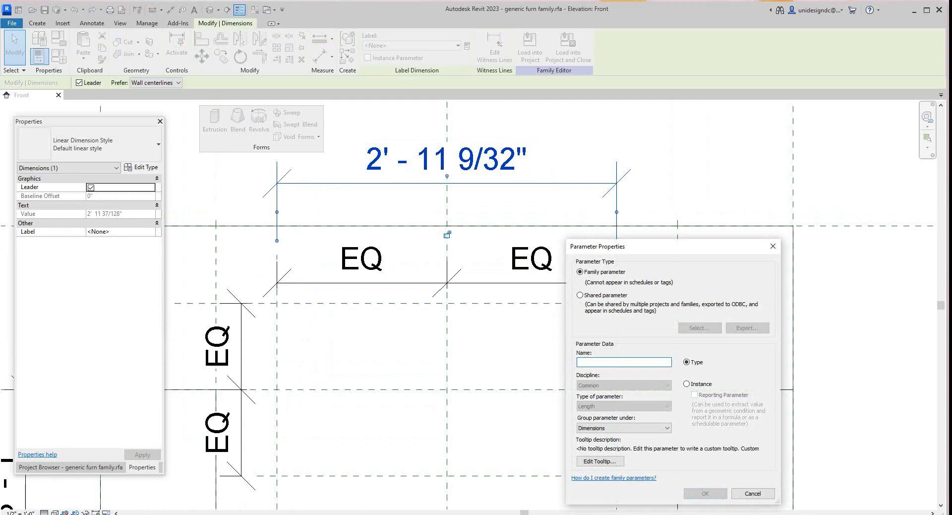
{"action": "type", "text": "V"}
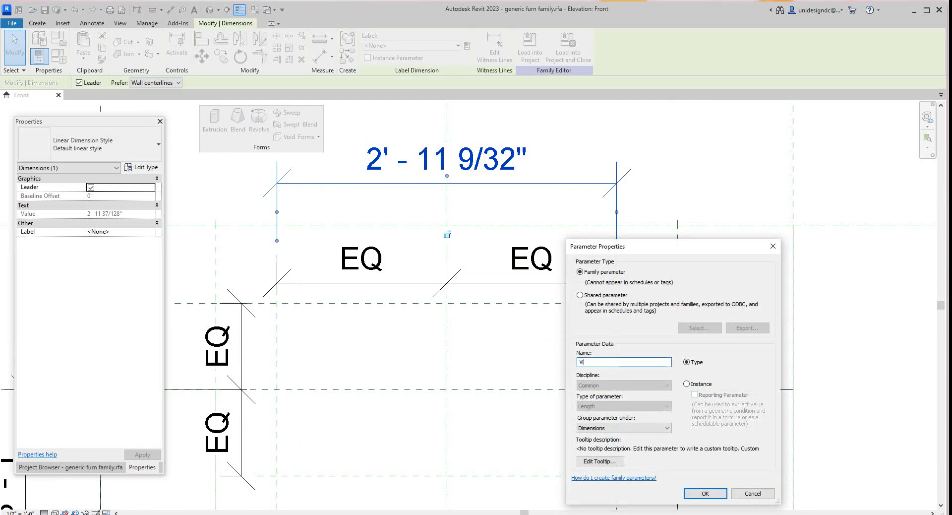
{"action": "type", "text": "oidwidth"}
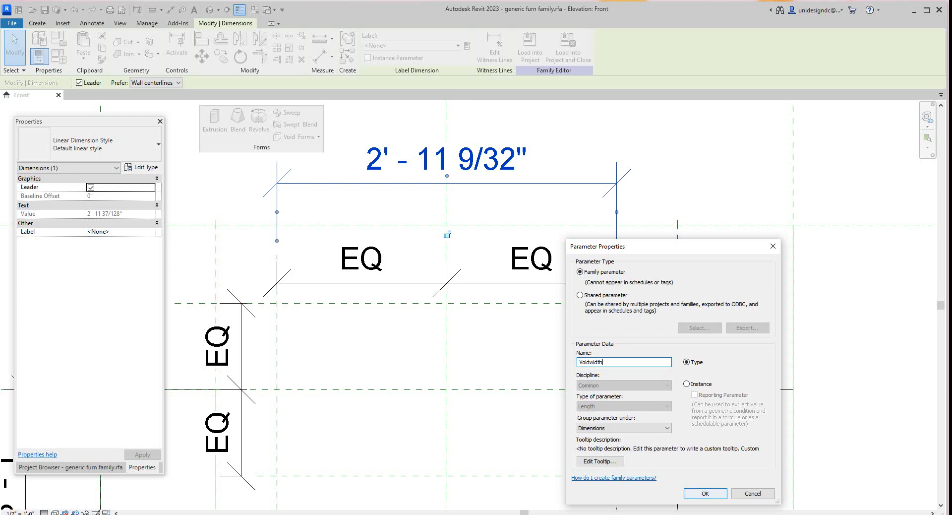
{"action": "key", "text": "Return"}
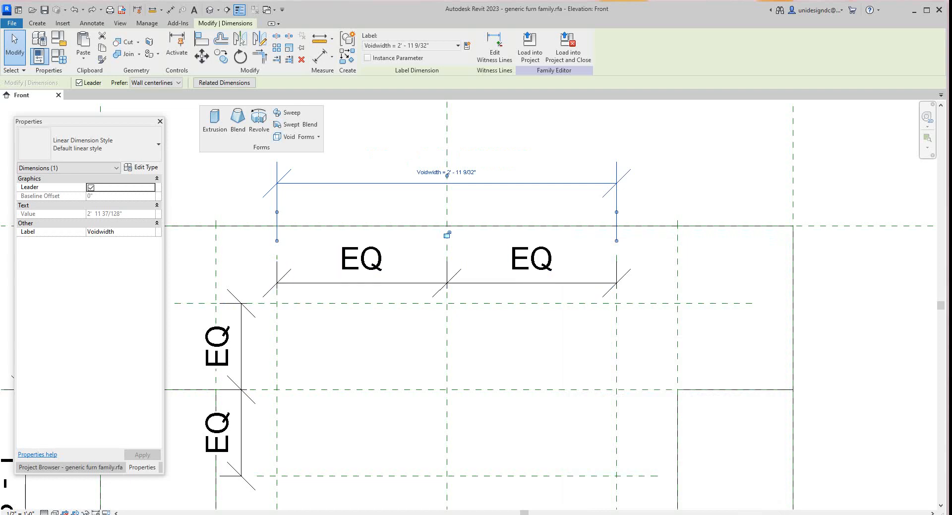
{"action": "left_click", "coordinate": [476, 204]}
- Add an overall aligned dimension between the upper and lower horizontal reference planes of the framed area, placed outside their equality dimension
{"action": "scroll", "coordinate": [477, 204], "scroll_direction": "down", "scroll_amount": 4}
{"action": "scroll", "coordinate": [333, 342], "scroll_direction": "up", "scroll_amount": 3}
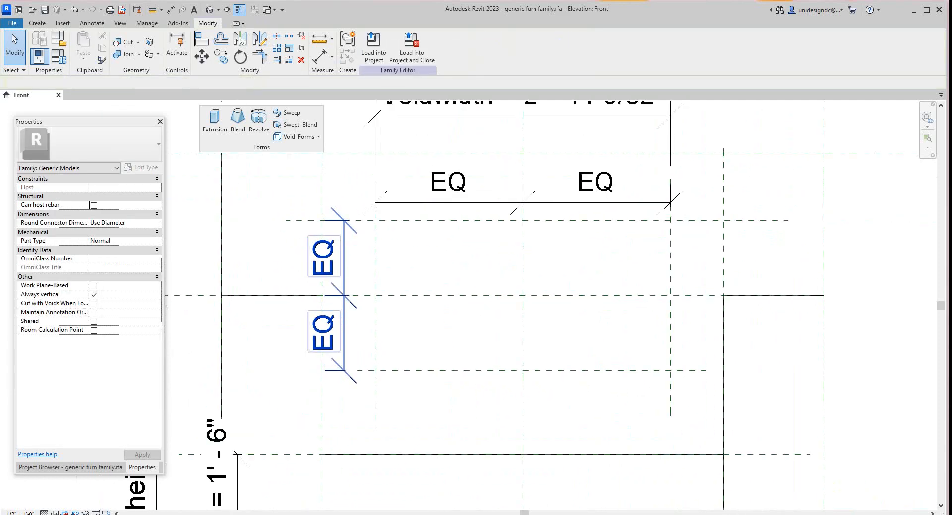
{"action": "scroll", "coordinate": [330, 286], "scroll_direction": "down", "scroll_amount": 3}
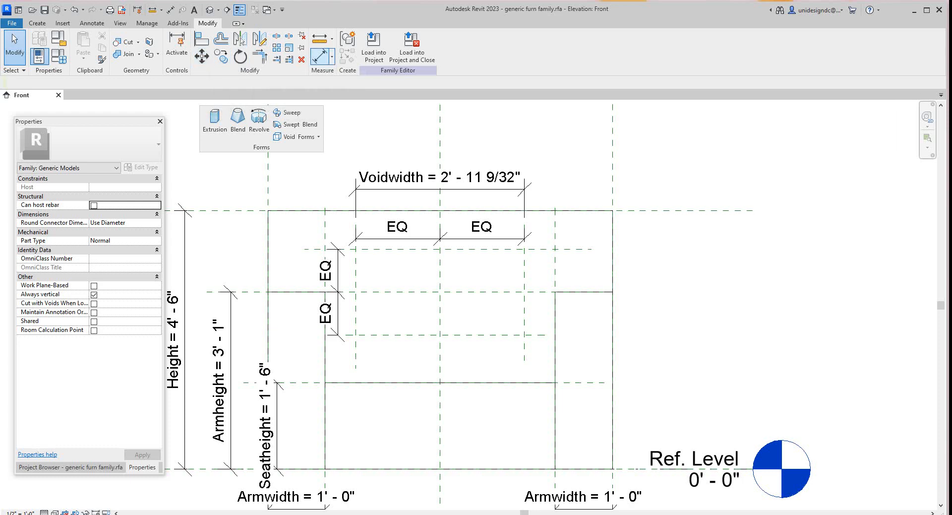
{"action": "left_click", "coordinate": [320, 56]}
{"action": "left_click", "coordinate": [314, 249]}
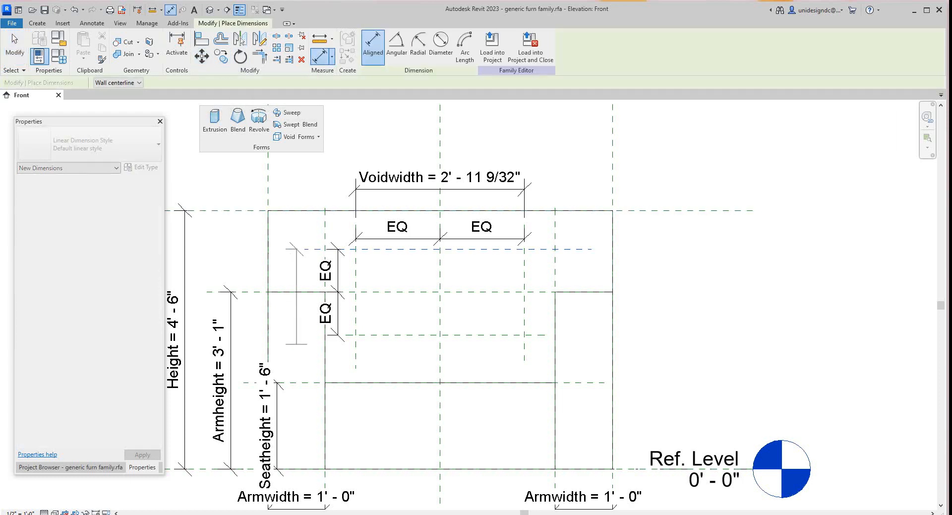
{"action": "left_click", "coordinate": [364, 335]}
{"action": "left_click", "coordinate": [296, 340]}
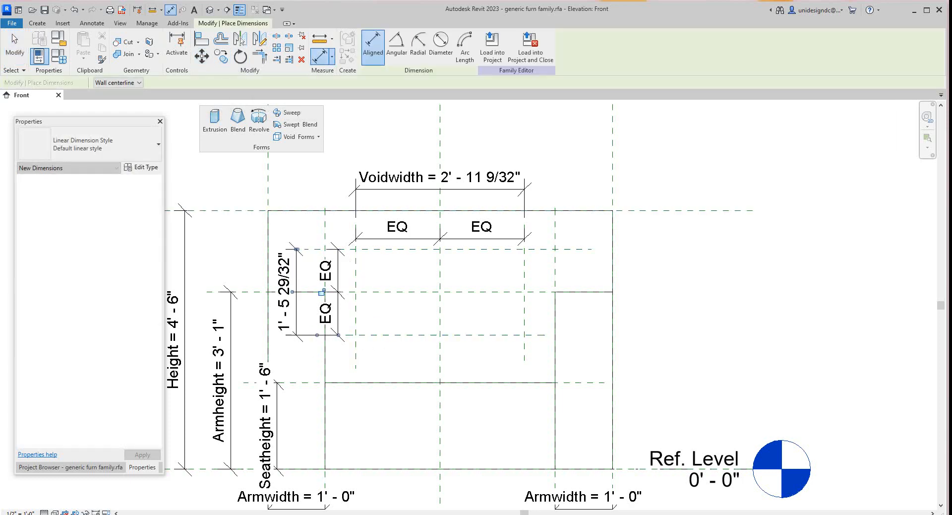
{"action": "right_click", "coordinate": [299, 344]}
{"action": "left_click", "coordinate": [317, 351]}
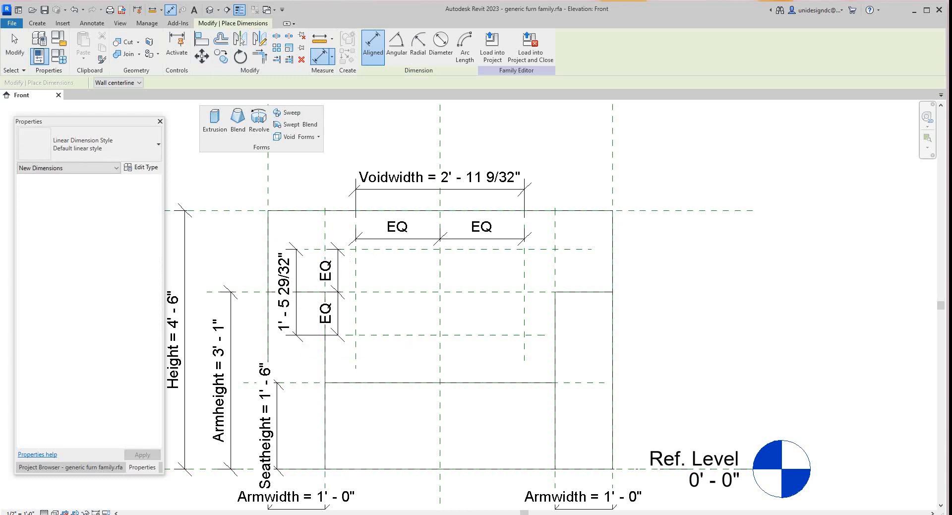
{"action": "right_click", "coordinate": [296, 163]}
{"action": "left_click", "coordinate": [318, 169]}
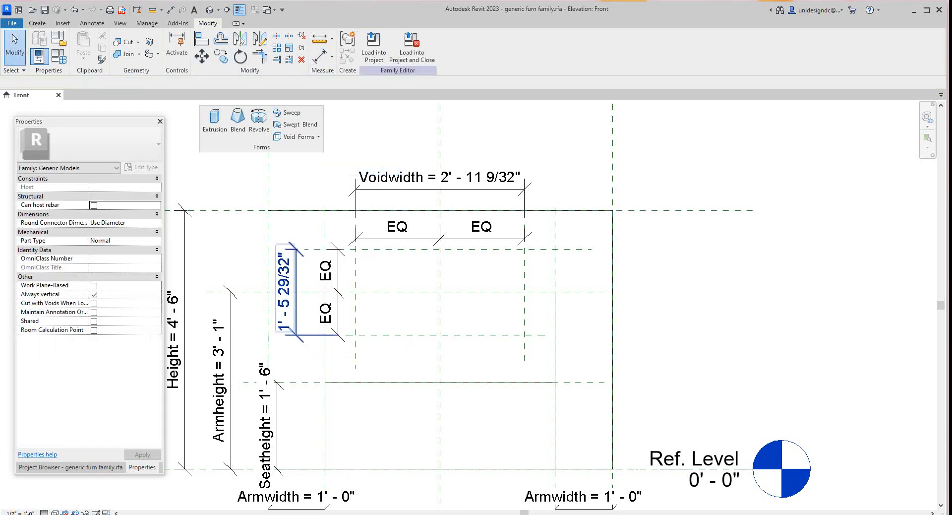
- Label the overall vertical dimension of the framed area with a new family type parameter named Voidlength
{"action": "left_click", "coordinate": [287, 296]}
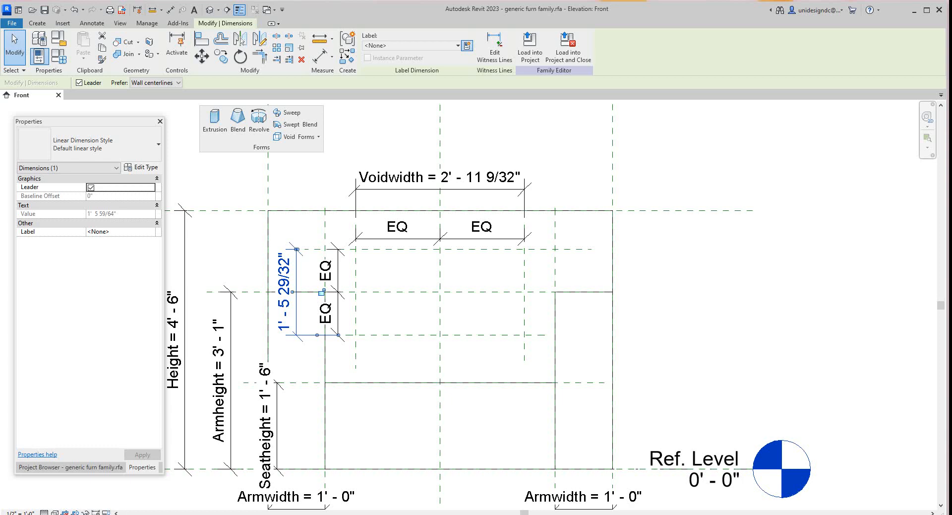
{"action": "left_click", "coordinate": [467, 46]}
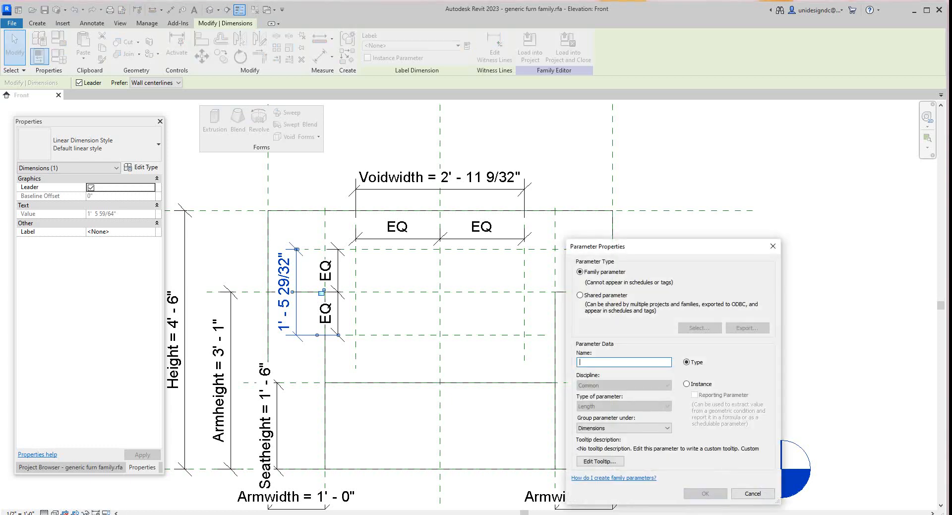
{"action": "type", "text": "Voi"}
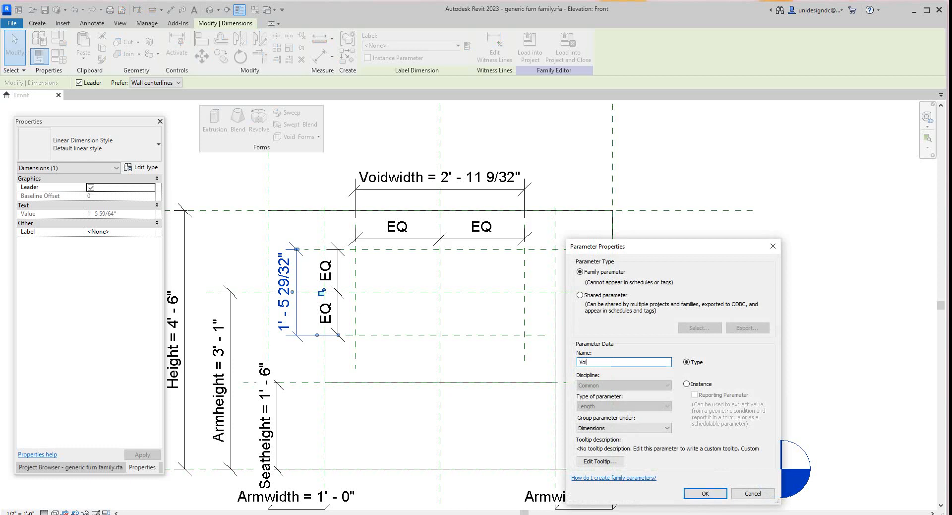
{"action": "type", "text": "dlength"}
{"action": "left_click", "coordinate": [706, 494]}
{"action": "key", "text": "Escape"}
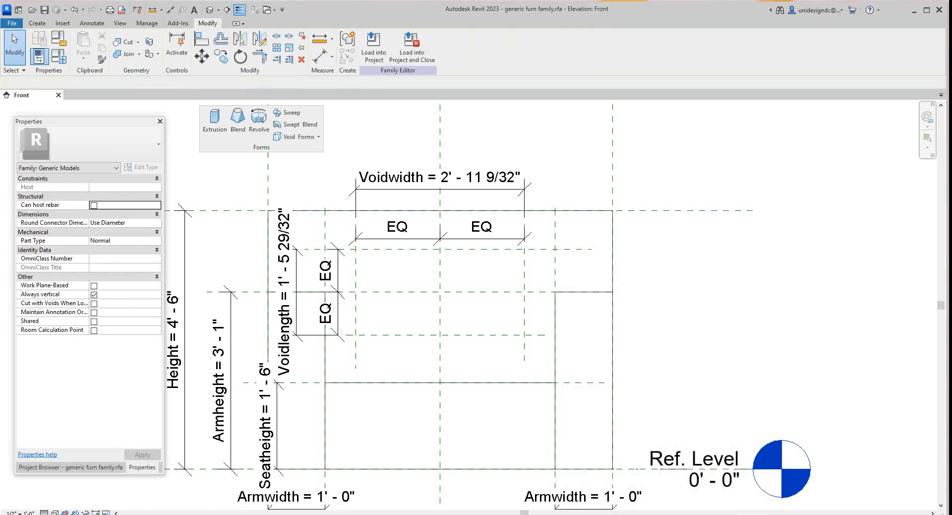
{"action": "scroll", "coordinate": [354, 158], "scroll_direction": "down", "scroll_amount": 3}
{"action": "scroll", "coordinate": [355, 157], "scroll_direction": "up", "scroll_amount": 2}
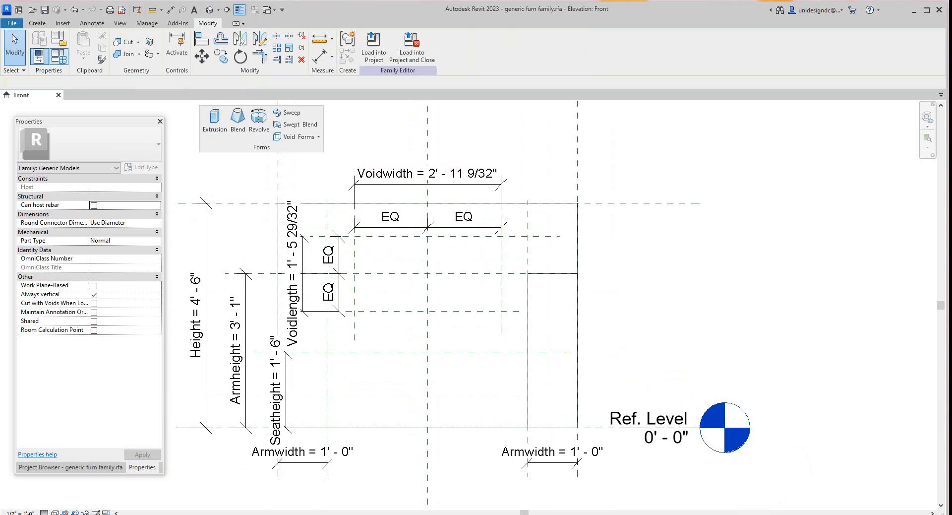
{"action": "left_click", "coordinate": [59, 56]}
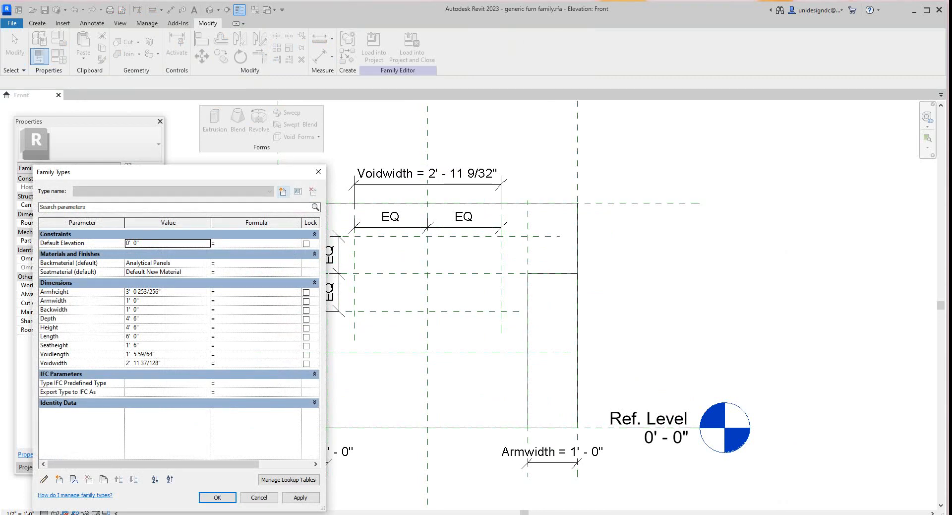
{"action": "left_click", "coordinate": [164, 354]}
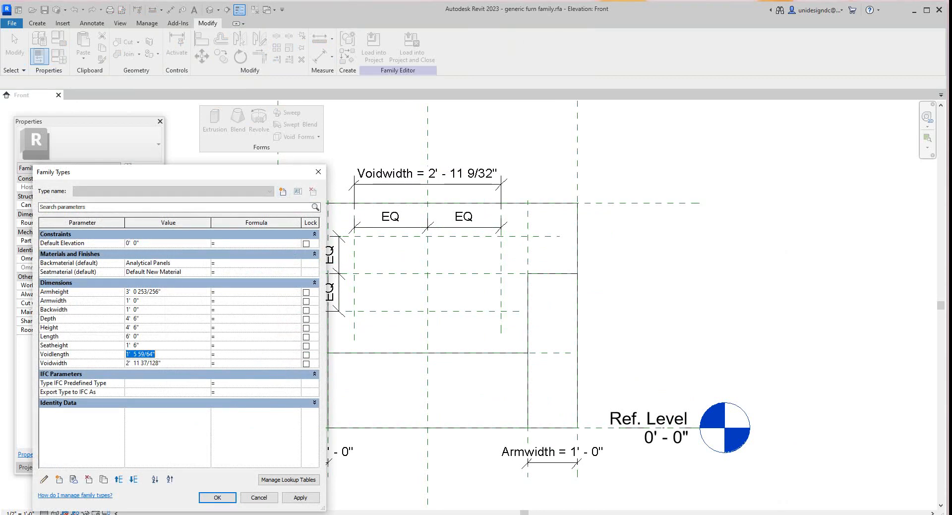
{"action": "left_click_drag", "start_coordinate": [158, 354], "coordinate": [125, 354]}
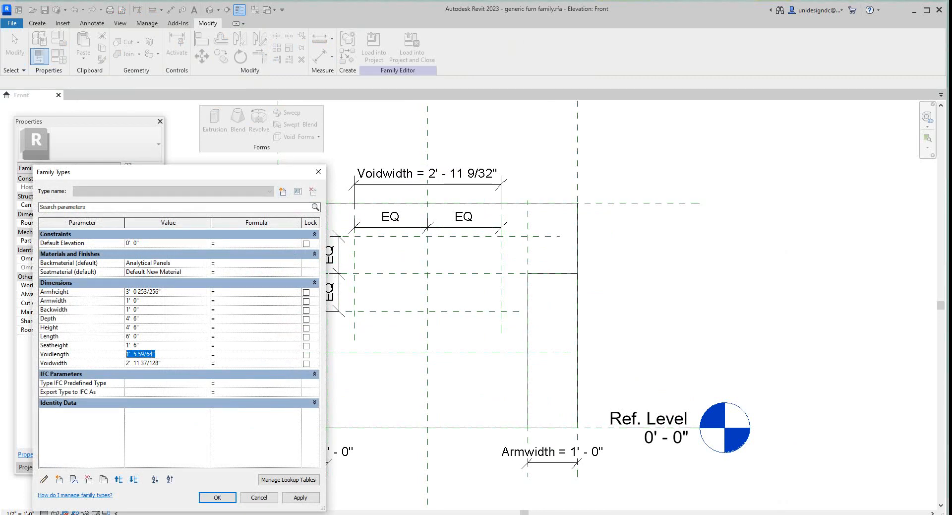
{"action": "left_click", "coordinate": [164, 354]}
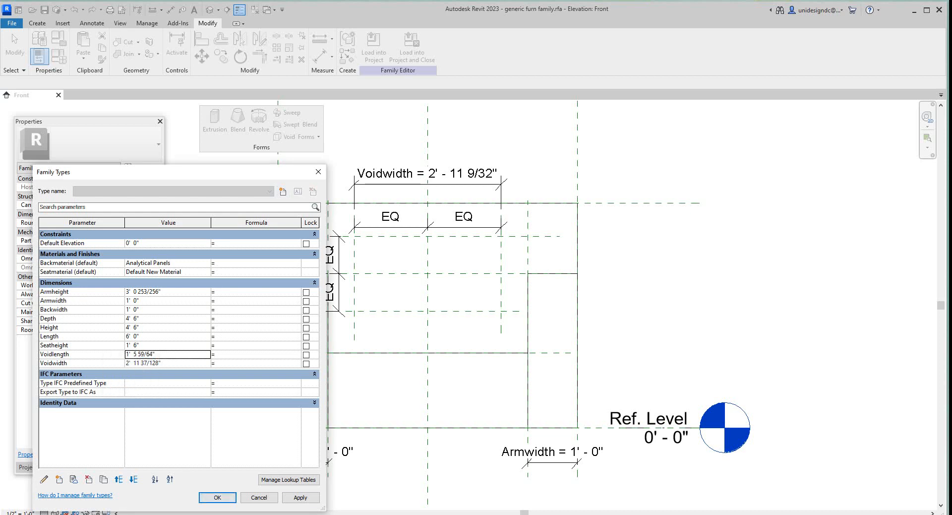
{"action": "left_click", "coordinate": [300, 497]}
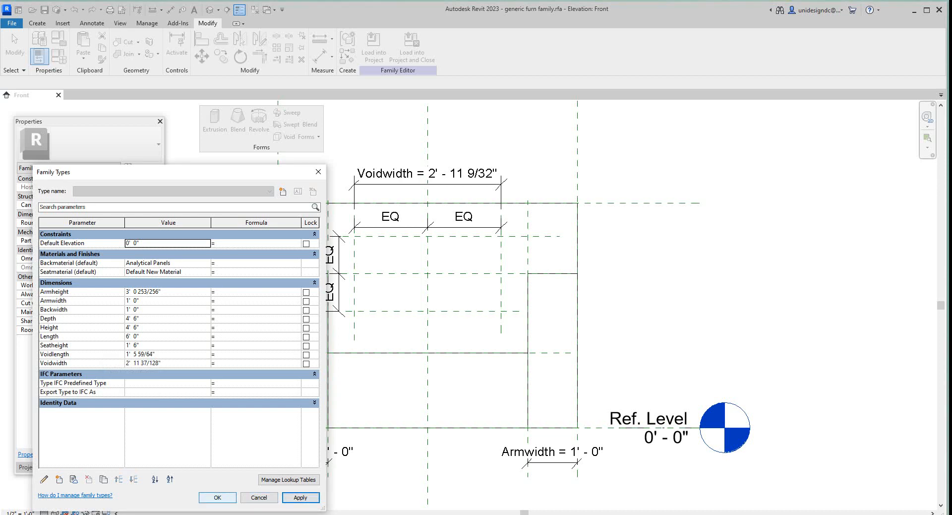
{"action": "left_click", "coordinate": [217, 497]}
{"action": "scroll", "coordinate": [355, 338], "scroll_direction": "up", "scroll_amount": 2}
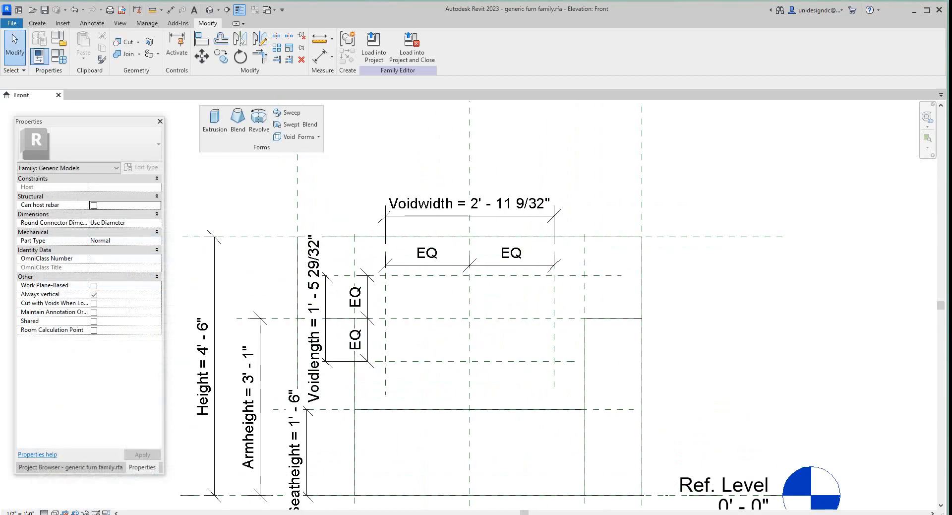
{"action": "scroll", "coordinate": [432, 336], "scroll_direction": "down", "scroll_amount": 3}
{"action": "scroll", "coordinate": [400, 362], "scroll_direction": "up", "scroll_amount": 3}
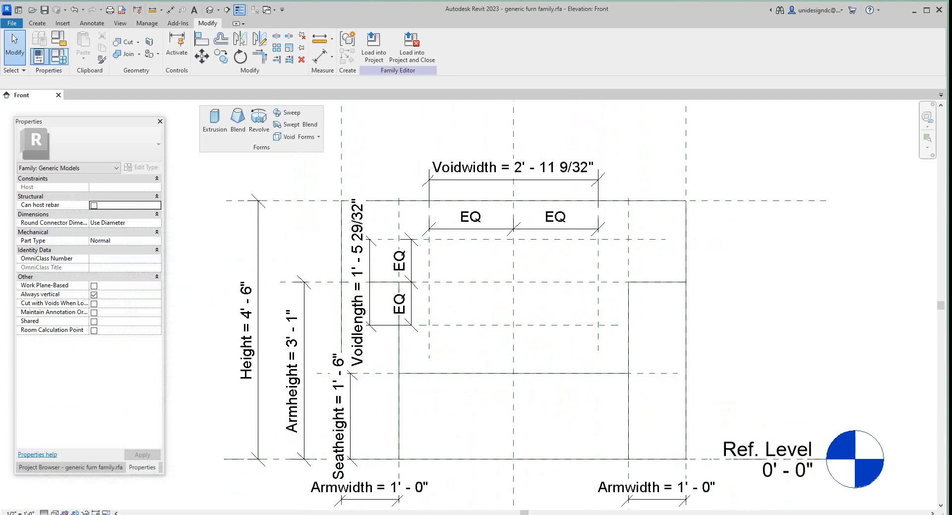
- Set the Voidlength parameter to 1' 4" in the family types and apply it to the model
{"action": "left_click", "coordinate": [59, 57]}
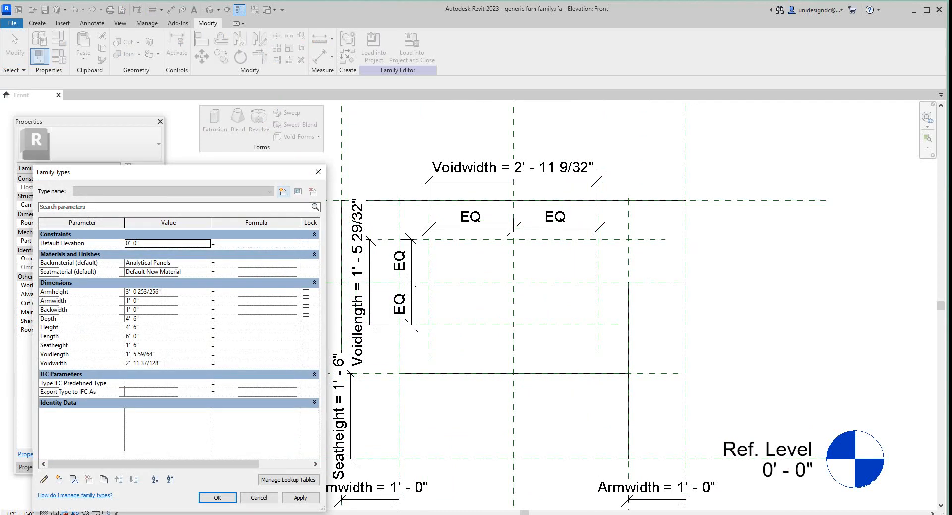
{"action": "left_click", "coordinate": [171, 354]}
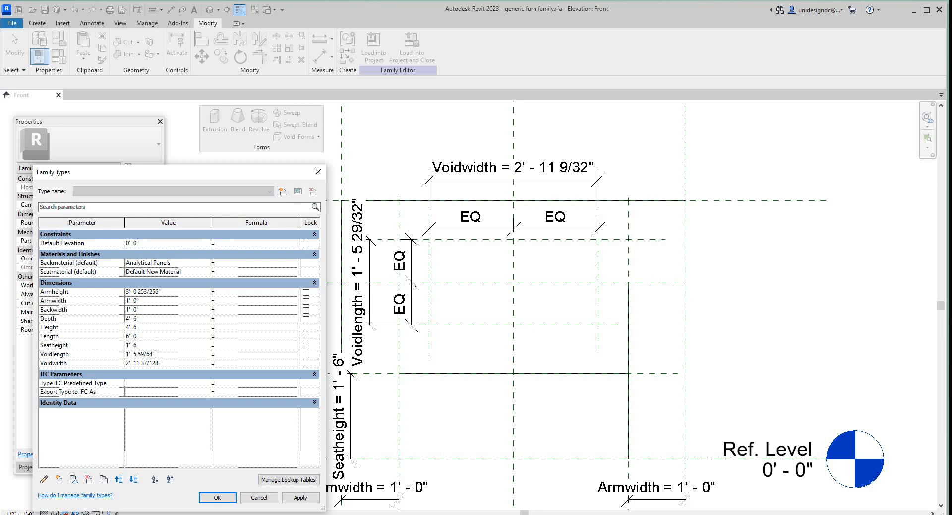
{"action": "left_click_drag", "start_coordinate": [153, 354], "coordinate": [134, 354]}
{"action": "type", "text": "4"}
{"action": "left_click", "coordinate": [300, 497]}
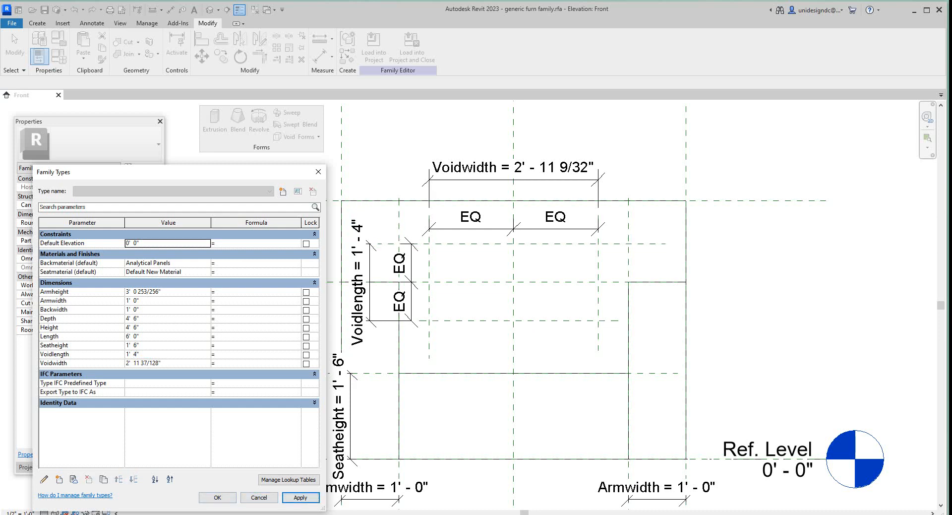
- Set the Voidwidth parameter to 2' 0", apply it to the model and close the family types
{"action": "left_click", "coordinate": [158, 363]}
{"action": "left_click_drag", "start_coordinate": [133, 363], "coordinate": [159, 363]}
{"action": "left_click", "coordinate": [83, 363]}
{"action": "left_click", "coordinate": [134, 363]}
{"action": "type", "text": "0"}
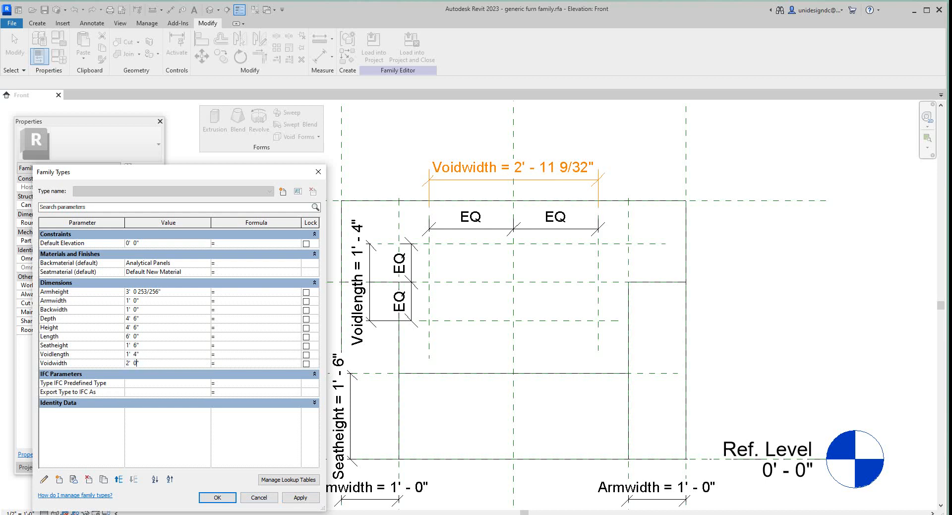
{"action": "left_click", "coordinate": [300, 497]}
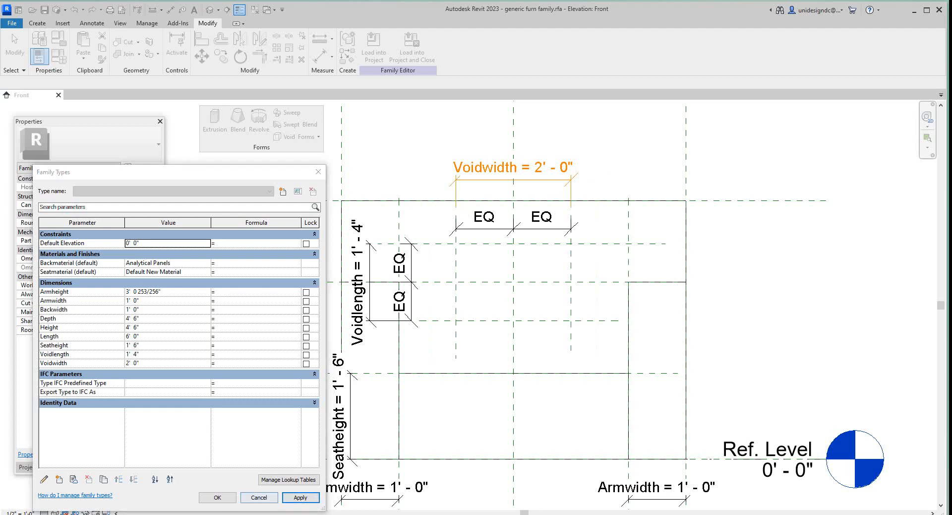
{"action": "left_click", "coordinate": [217, 497]}
{"action": "scroll", "coordinate": [533, 251], "scroll_direction": "up", "scroll_amount": 4}
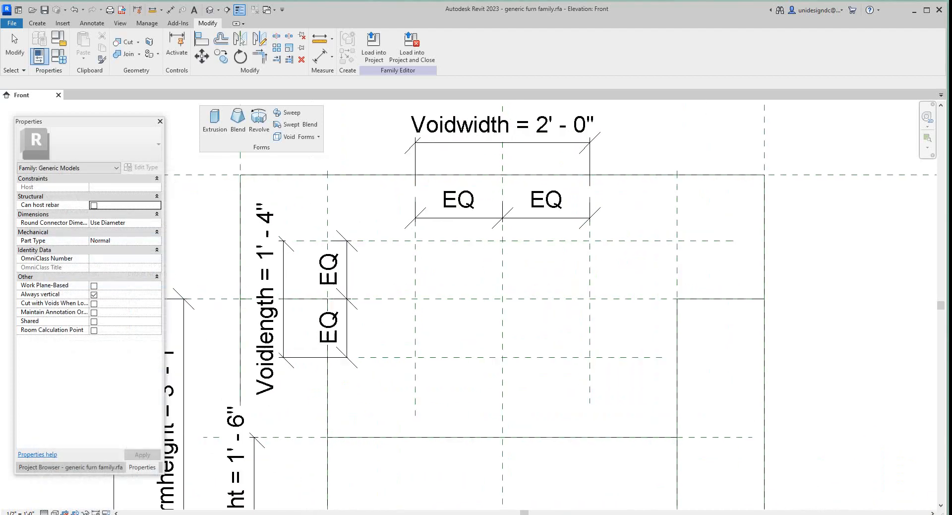
- Start a void extrusion in the chair back, sketching locked lines on the four reference planes that frame the void area
{"action": "scroll", "coordinate": [526, 288], "scroll_direction": "down", "scroll_amount": 6}
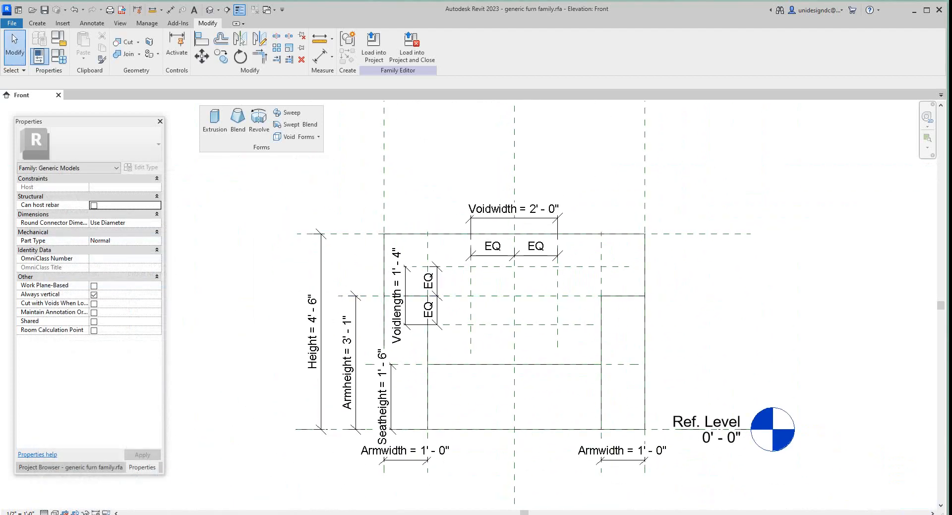
{"action": "scroll", "coordinate": [560, 253], "scroll_direction": "up", "scroll_amount": 3}
{"action": "scroll", "coordinate": [576, 266], "scroll_direction": "down", "scroll_amount": 4}
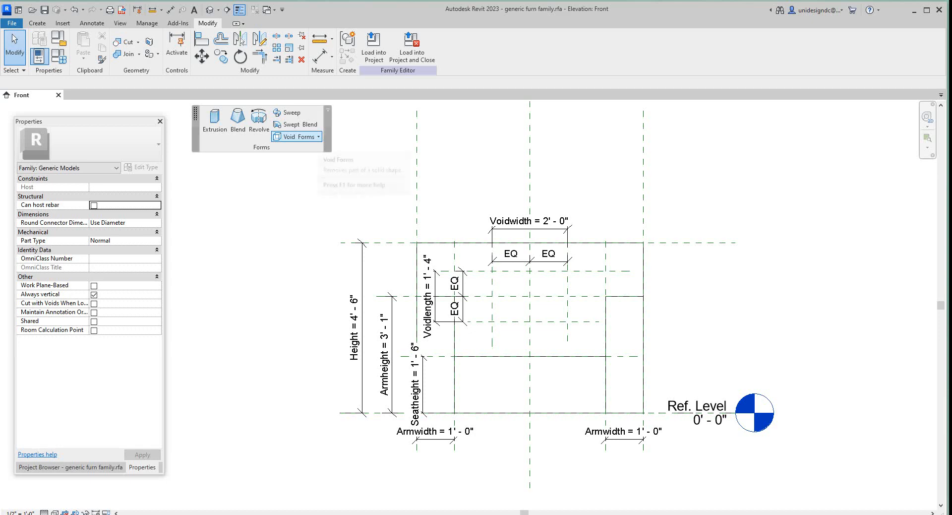
{"action": "left_click", "coordinate": [299, 137]}
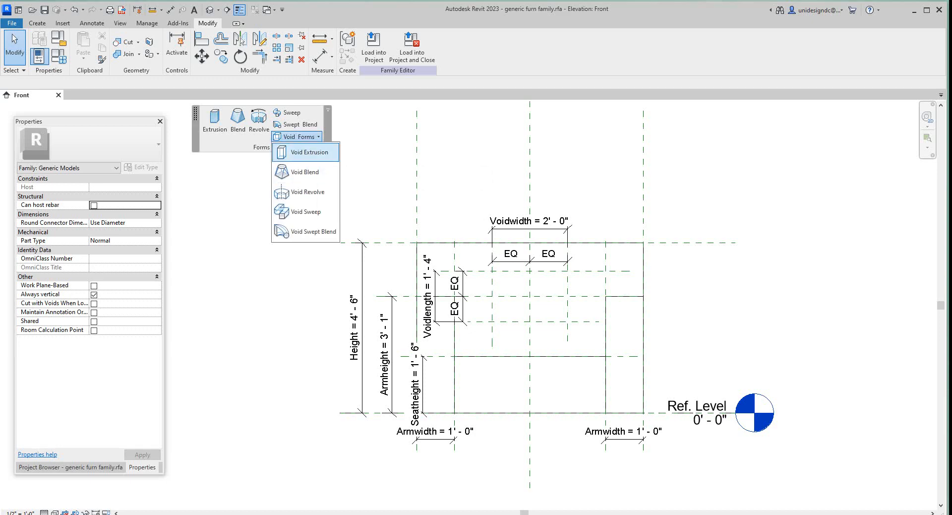
{"action": "left_click", "coordinate": [309, 152]}
{"action": "key", "text": "p"}
{"action": "key", "text": "l"}
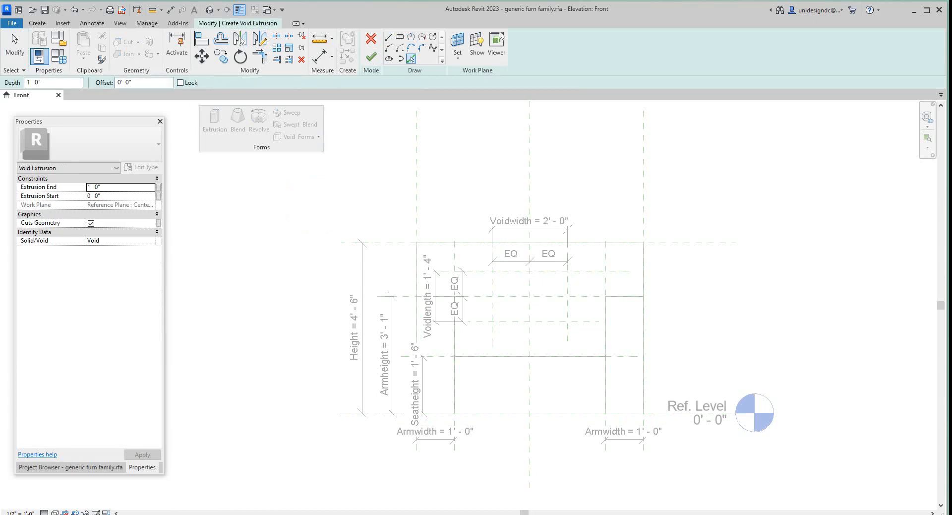
{"action": "left_click", "coordinate": [181, 82]}
{"action": "scroll", "coordinate": [482, 276], "scroll_direction": "up", "scroll_amount": 3}
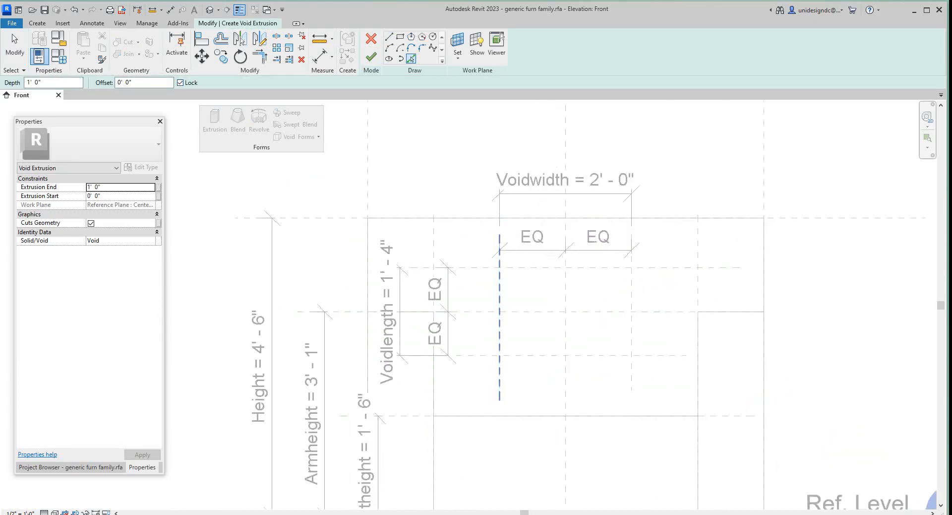
{"action": "left_click", "coordinate": [499, 316]}
{"action": "left_click", "coordinate": [575, 267]}
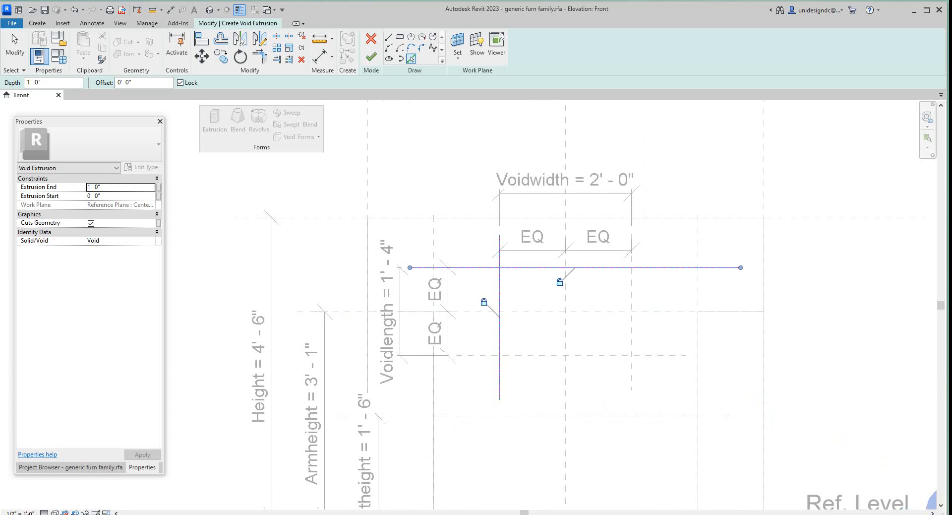
{"action": "left_click", "coordinate": [632, 311]}
{"action": "left_click", "coordinate": [572, 355]}
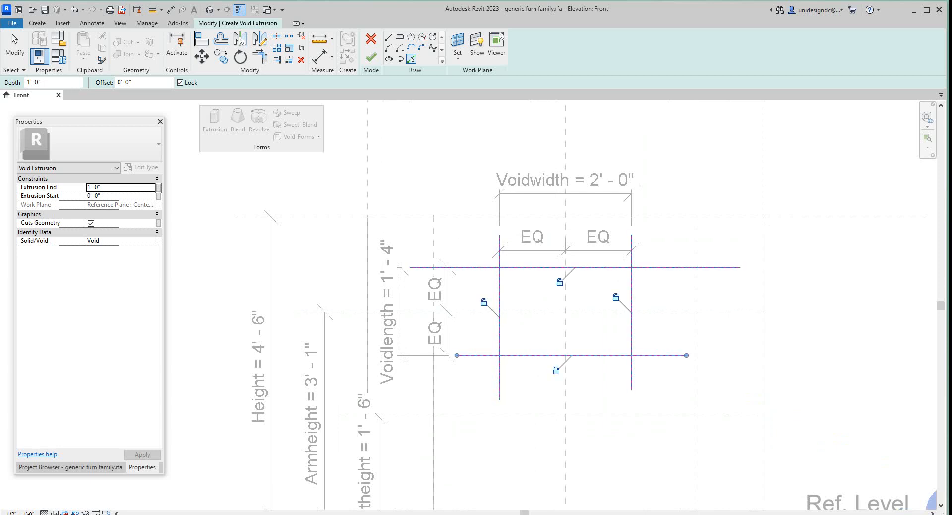
{"action": "key", "text": "Escape"}
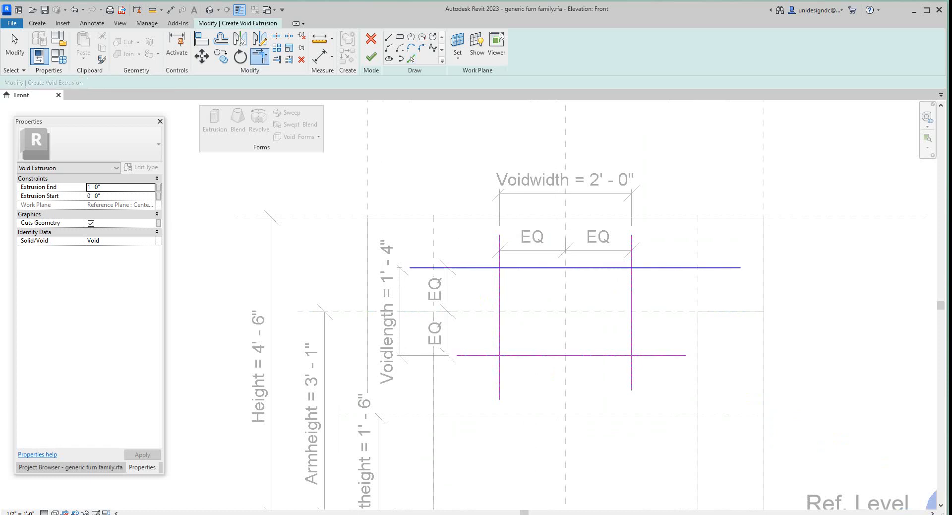
- Trim the four sketch lines to corners so they form a closed rectangle, and finish the void extrusion
{"action": "left_click", "coordinate": [499, 308]}
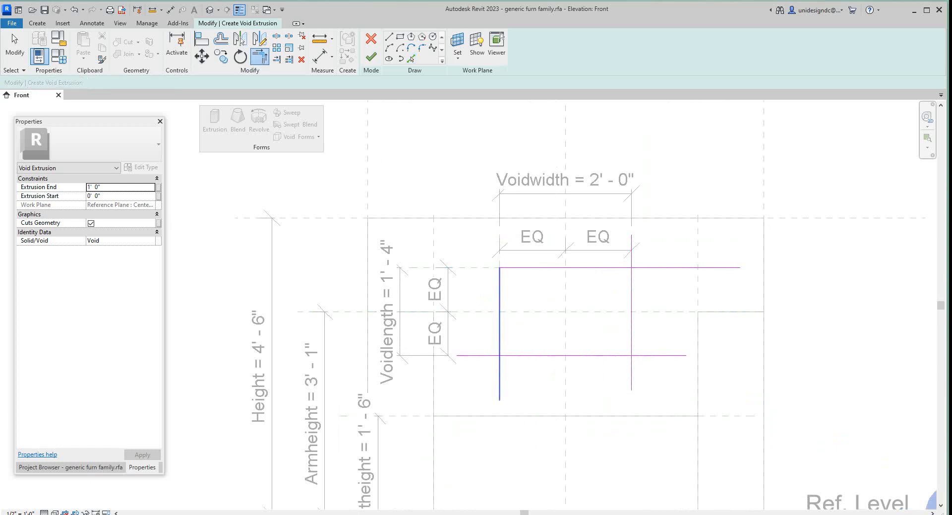
{"action": "left_click", "coordinate": [499, 323]}
{"action": "left_click", "coordinate": [526, 355]}
{"action": "left_click", "coordinate": [632, 317]}
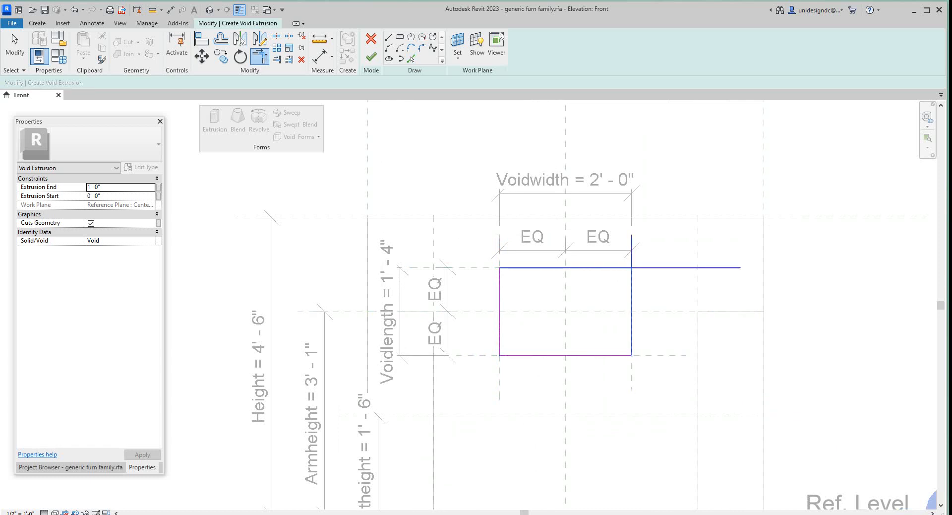
{"action": "left_click", "coordinate": [606, 268]}
{"action": "left_click", "coordinate": [371, 57]}
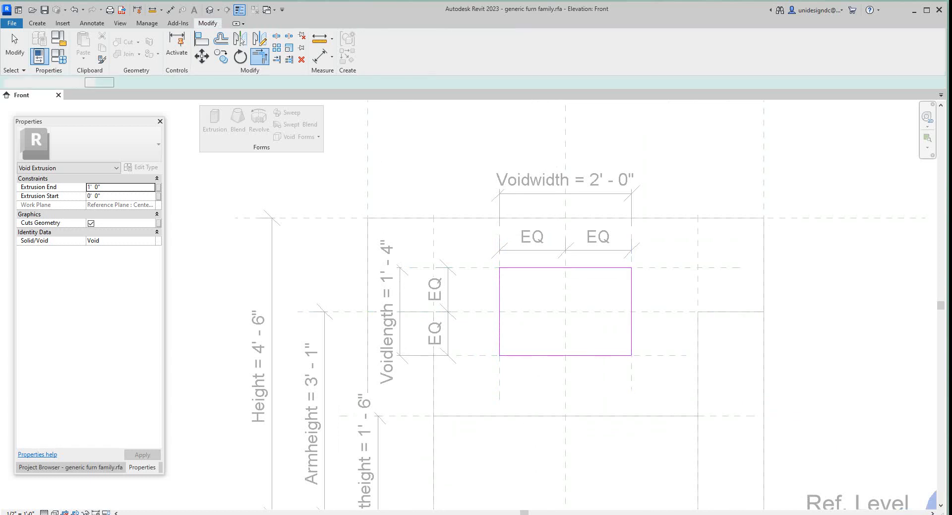
- Examine the position of the void relative to the chair back in the 3D view
{"action": "scroll", "coordinate": [554, 244], "scroll_direction": "down", "scroll_amount": 4}
{"action": "scroll", "coordinate": [728, 314], "scroll_direction": "up", "scroll_amount": 1}
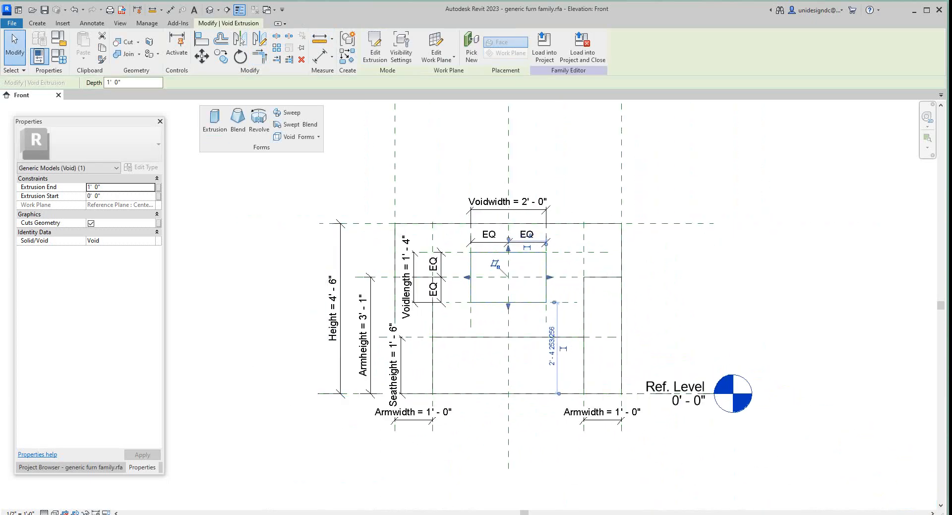
{"action": "left_click", "coordinate": [209, 10]}
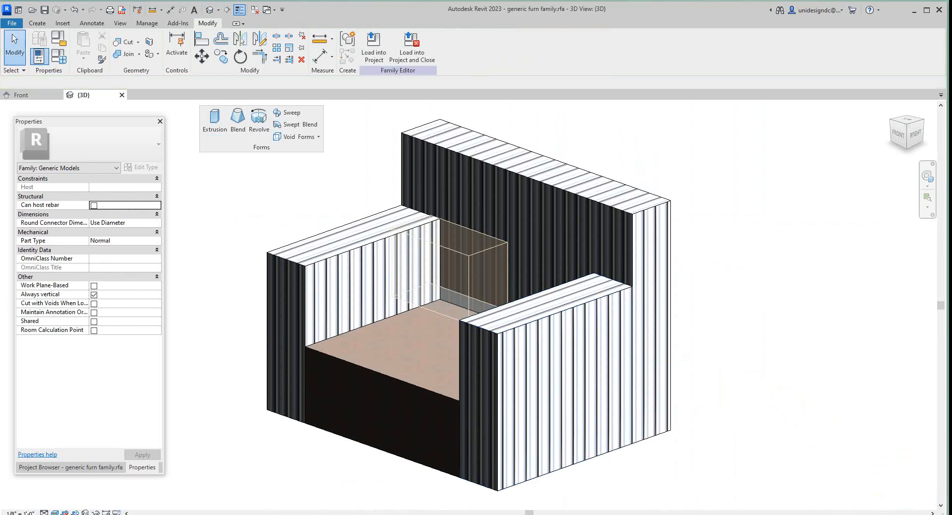
{"action": "scroll", "coordinate": [468, 279], "scroll_direction": "up", "scroll_amount": 3}
{"action": "scroll", "coordinate": [609, 268], "scroll_direction": "down", "scroll_amount": 3}
{"action": "mouse_move", "coordinate": [916, 127]}
{"action": "left_mouse_down"}
{"action": "mouse_move", "coordinate": [911, 137]}
{"action": "mouse_move", "coordinate": [896, 120]}
{"action": "mouse_move", "coordinate": [915, 131]}
{"action": "left_mouse_up"}
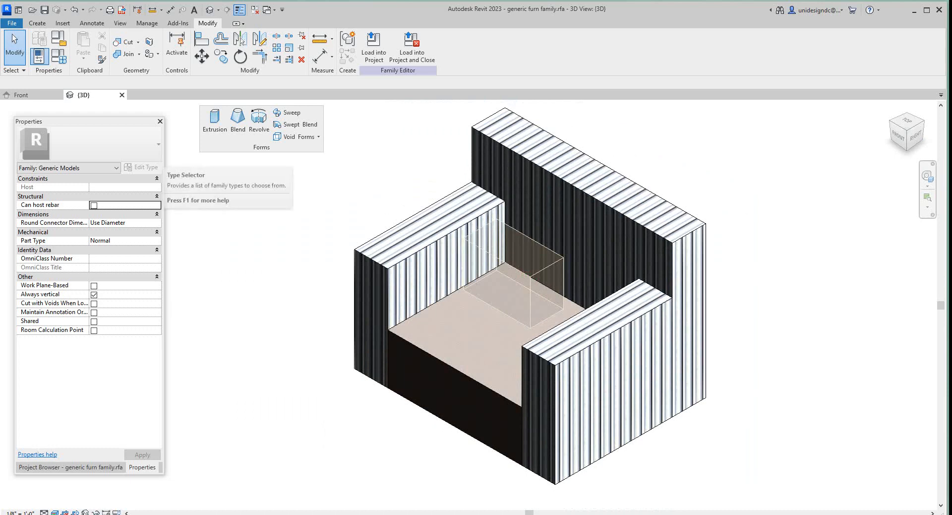
{"action": "scroll", "coordinate": [398, 318], "scroll_direction": "down", "scroll_amount": 3}
{"action": "scroll", "coordinate": [200, 309], "scroll_direction": "up", "scroll_amount": 3}
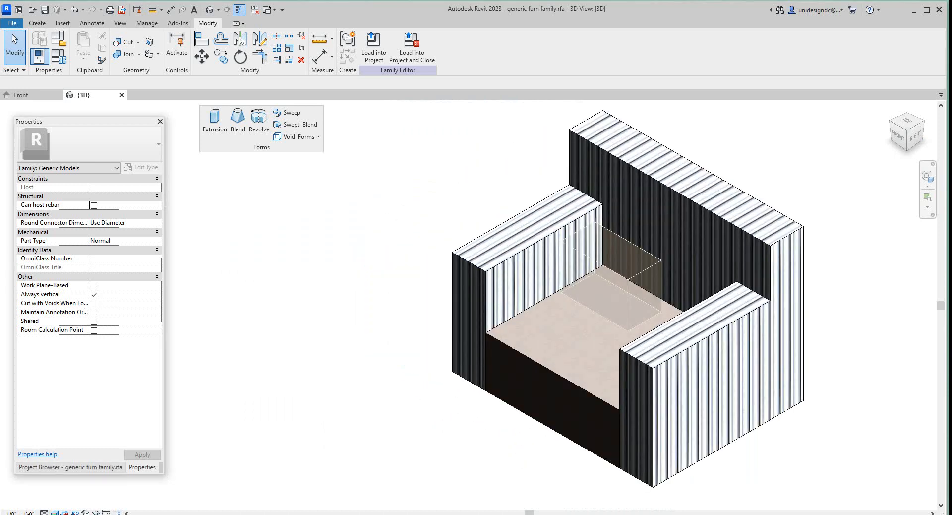
- In the Ref. Level floor plan, stretch the void's rear and front faces backward so it passes into the chair back
{"action": "left_click", "coordinate": [70, 466]}
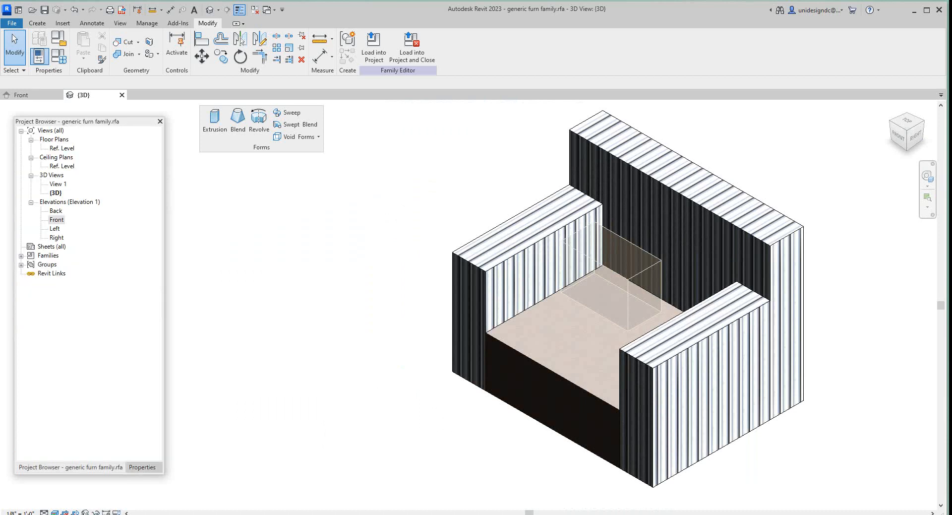
{"action": "double_click", "coordinate": [62, 149]}
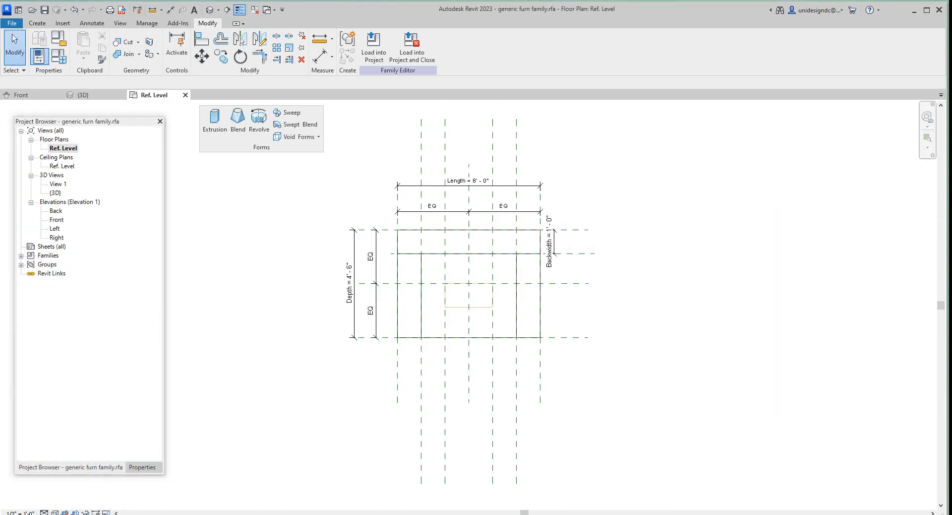
{"action": "scroll", "coordinate": [481, 271], "scroll_direction": "up", "scroll_amount": 2}
{"action": "scroll", "coordinate": [490, 291], "scroll_direction": "up", "scroll_amount": 2}
{"action": "left_click", "coordinate": [490, 294]}
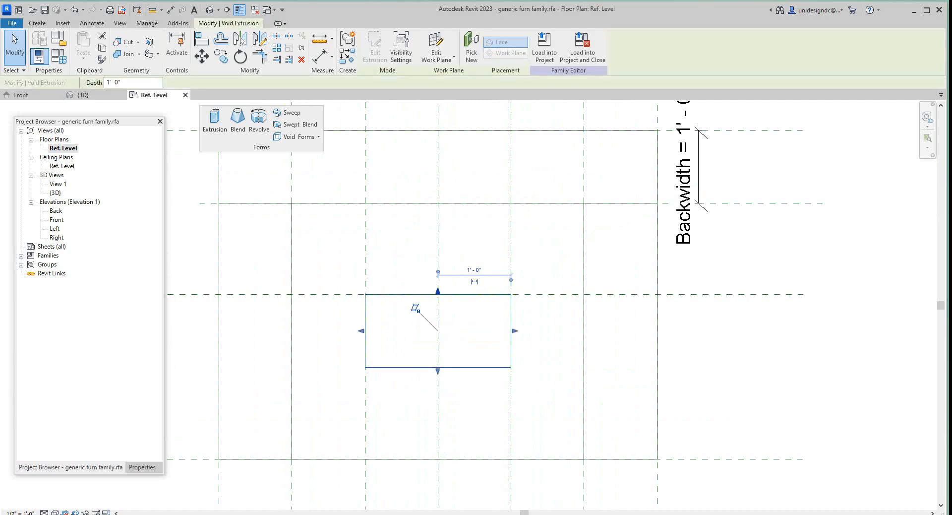
{"action": "left_click_drag", "start_coordinate": [438, 290], "coordinate": [438, 129]}
{"action": "left_click_drag", "start_coordinate": [438, 371], "coordinate": [438, 244]}
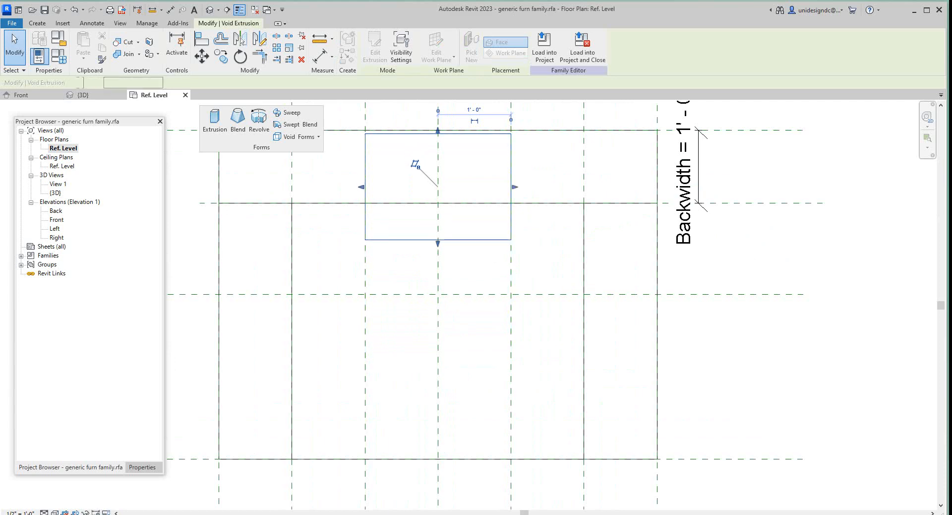
{"action": "key", "text": "Escape"}
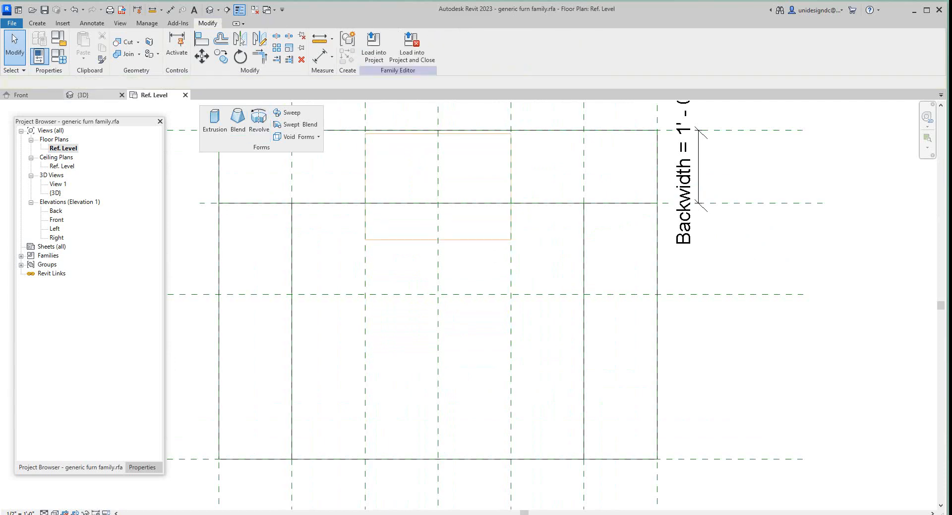
- Close the Front elevation and tile the 3D and Ref. Level views side by side, fitted to their windows
{"action": "left_click", "coordinate": [79, 94]}
{"action": "scroll", "coordinate": [312, 321], "scroll_direction": "down", "scroll_amount": 2}
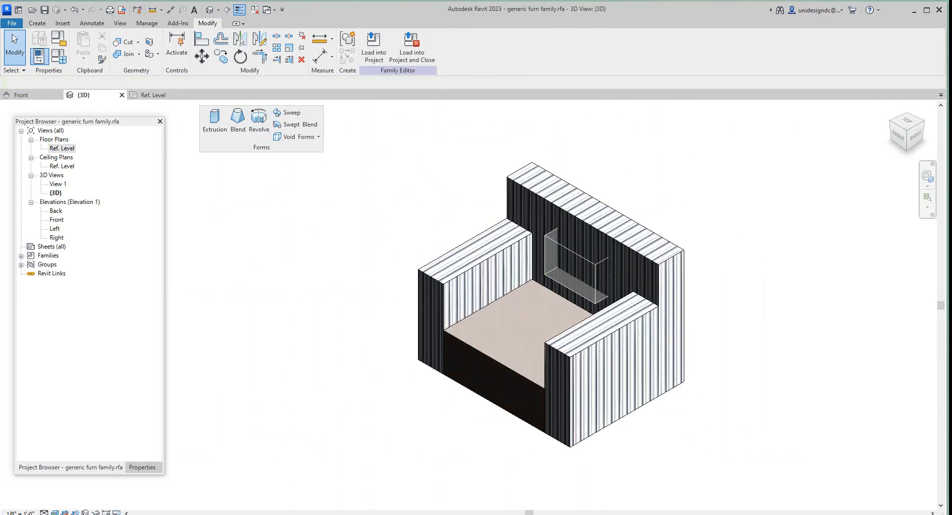
{"action": "key", "text": "w"}
{"action": "key", "text": "t"}
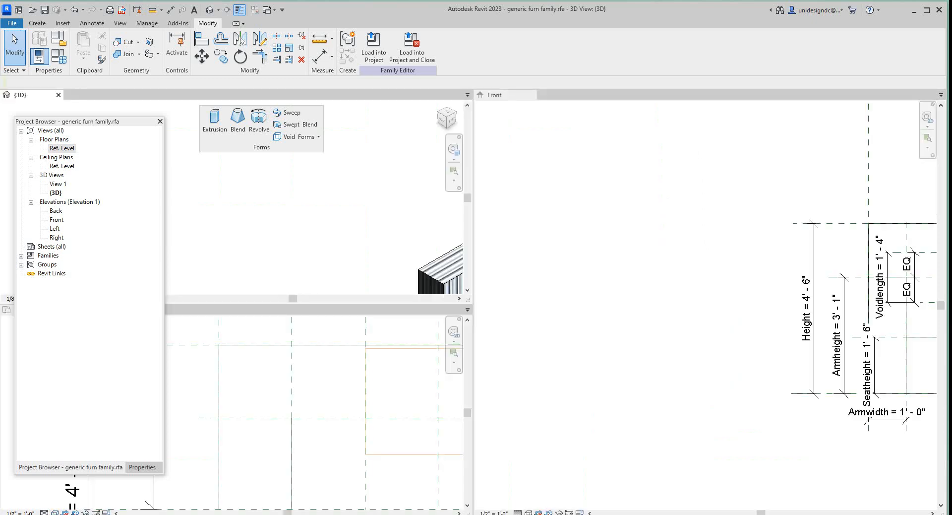
{"action": "key", "text": "z"}
{"action": "key", "text": "a"}
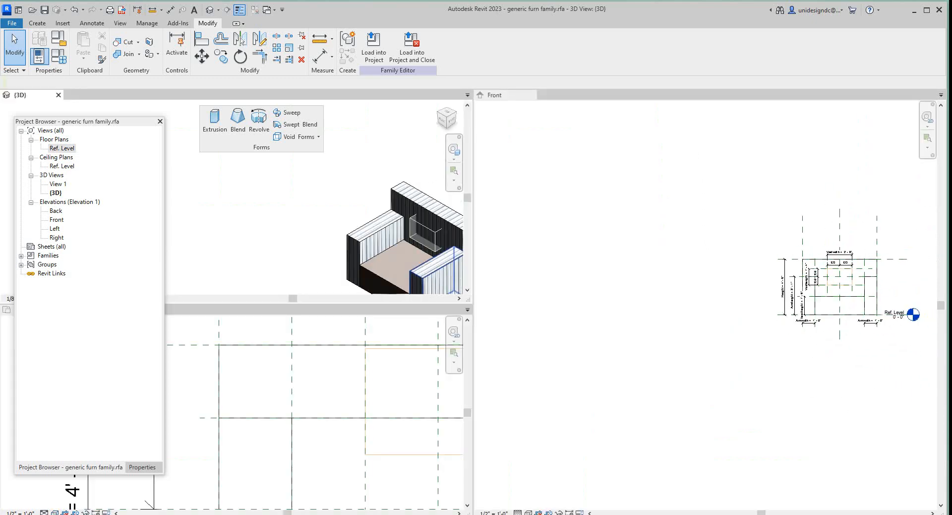
{"action": "left_click", "coordinate": [533, 95]}
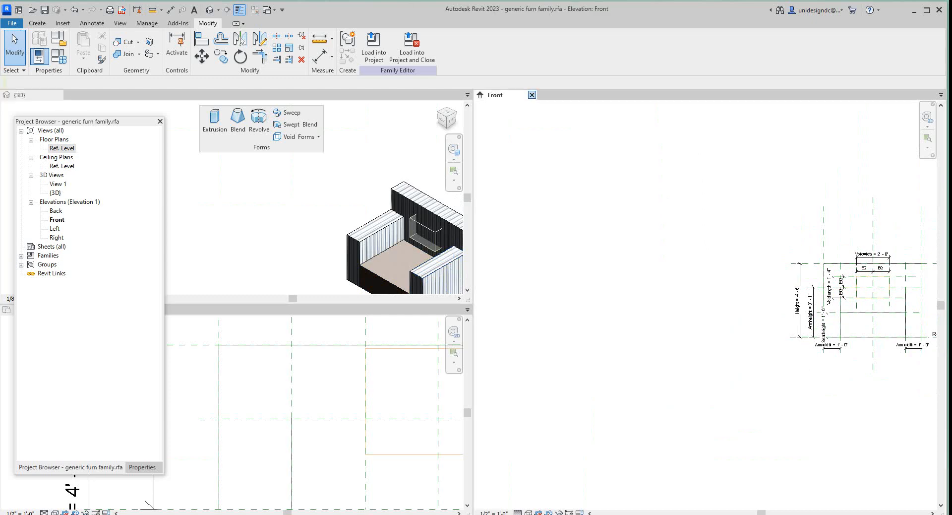
{"action": "key", "text": "w"}
{"action": "key", "text": "t"}
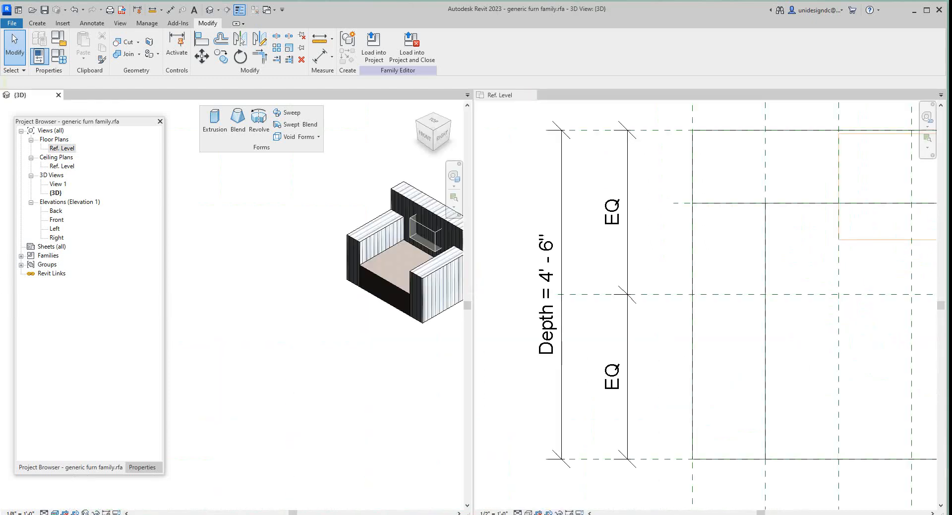
{"action": "key", "text": "z"}
{"action": "key", "text": "a"}
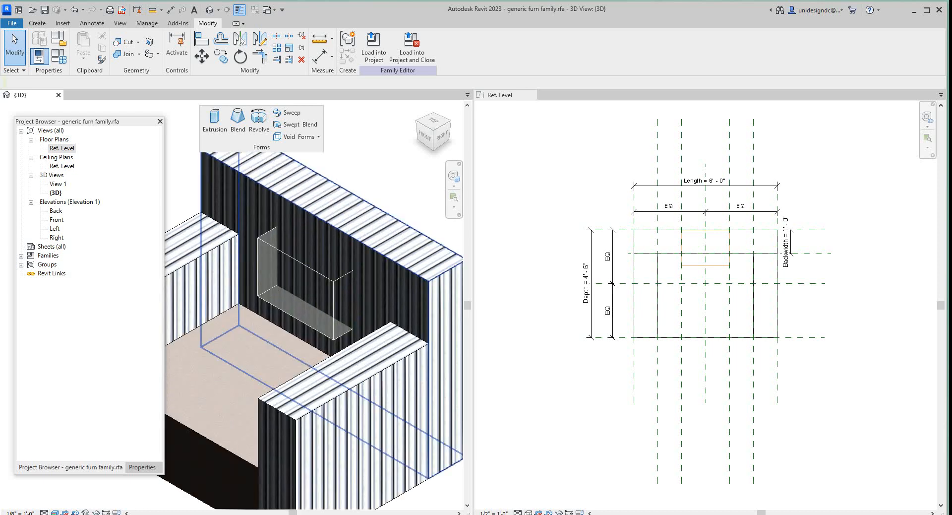
- Cut the chair back with the void extrusion using Cut Geometry in the 3D view
{"action": "scroll", "coordinate": [306, 268], "scroll_direction": "down", "scroll_amount": 3}
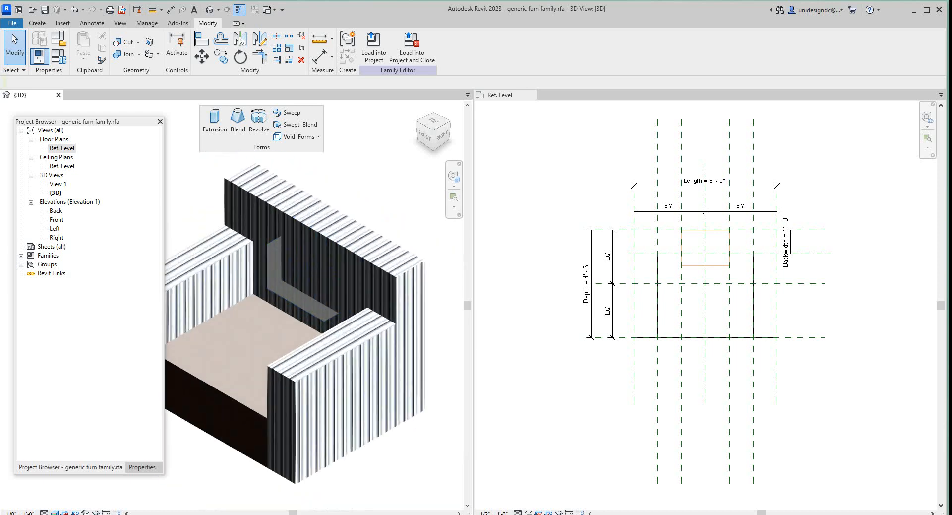
{"action": "scroll", "coordinate": [212, 425], "scroll_direction": "down", "scroll_amount": 3}
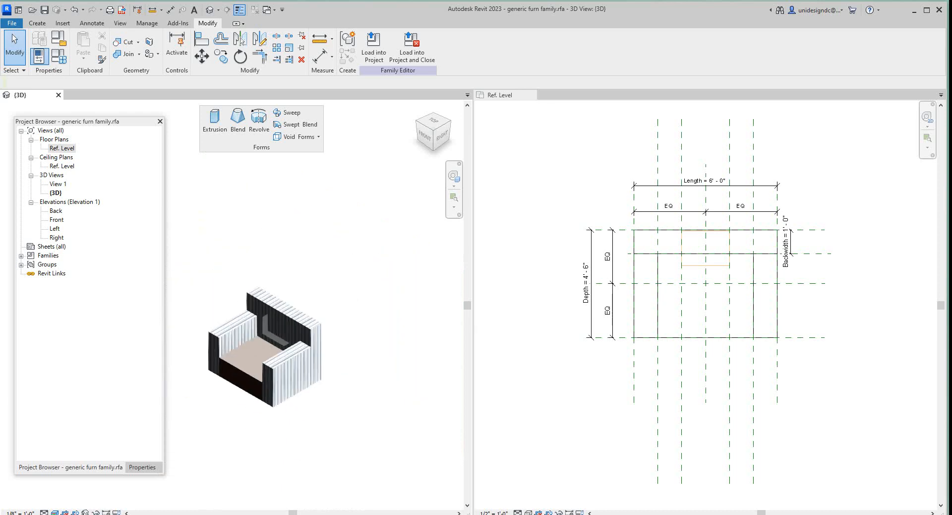
{"action": "scroll", "coordinate": [318, 229], "scroll_direction": "up", "scroll_amount": 3}
{"action": "scroll", "coordinate": [293, 252], "scroll_direction": "down", "scroll_amount": 3}
{"action": "scroll", "coordinate": [273, 375], "scroll_direction": "up", "scroll_amount": 7}
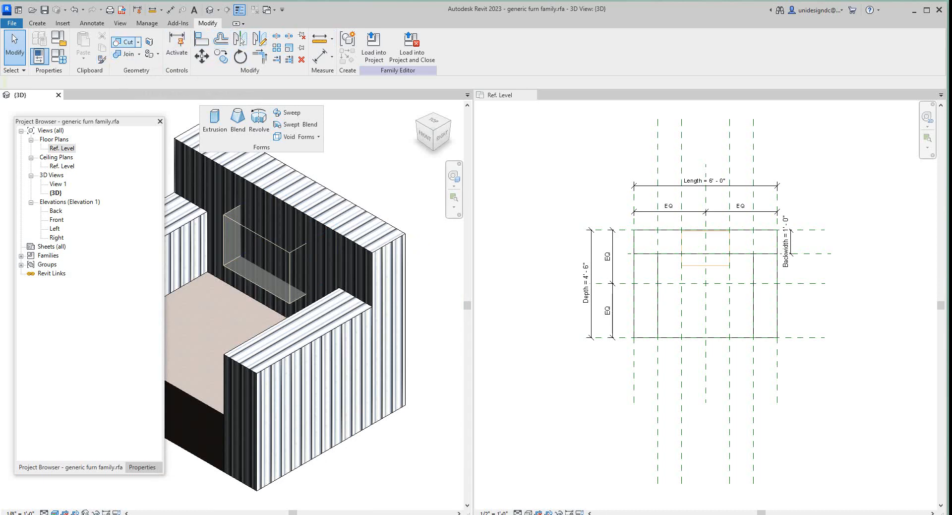
{"action": "key", "text": "c"}
{"action": "key", "text": "g"}
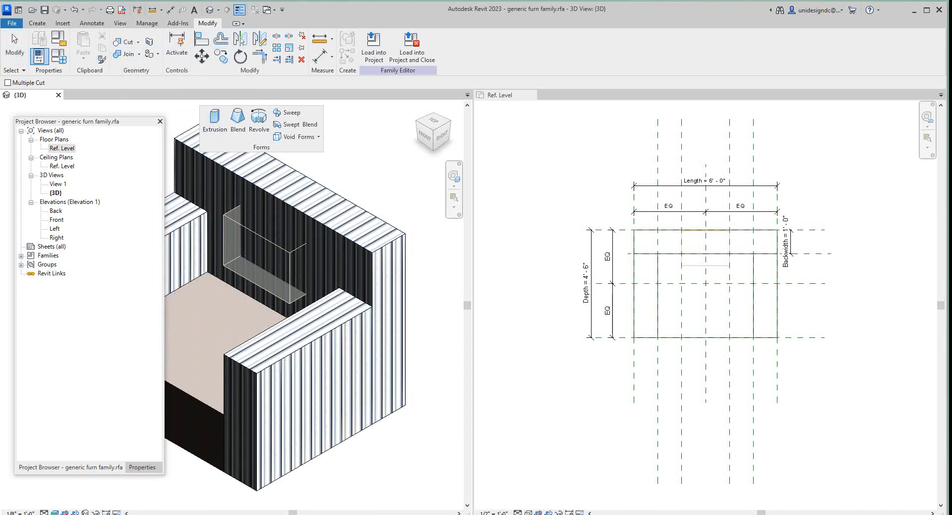
{"action": "left_click", "coordinate": [263, 238]}
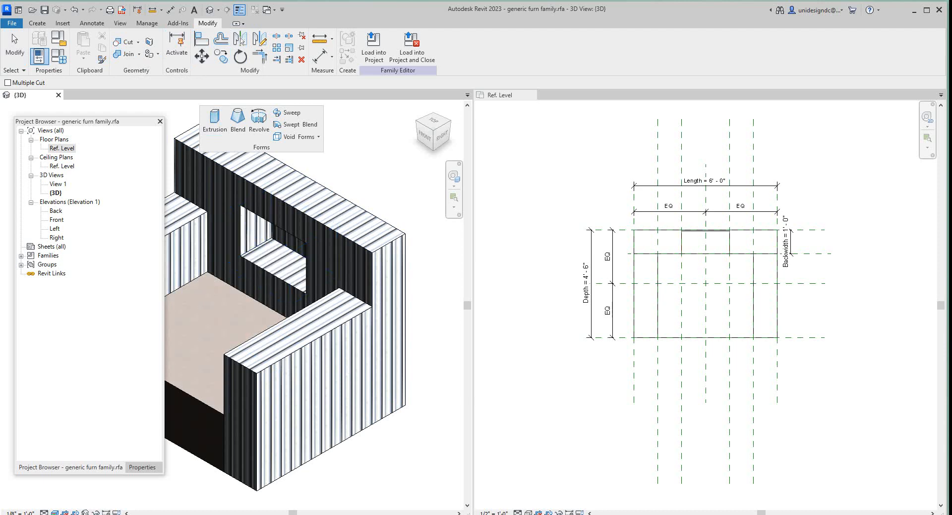
- Inspect the opening cut in the chair back in the 3D view and its depth in the Ref. Level plan
{"action": "scroll", "coordinate": [352, 285], "scroll_direction": "down", "scroll_amount": 2}
{"action": "left_click", "coordinate": [425, 135]}
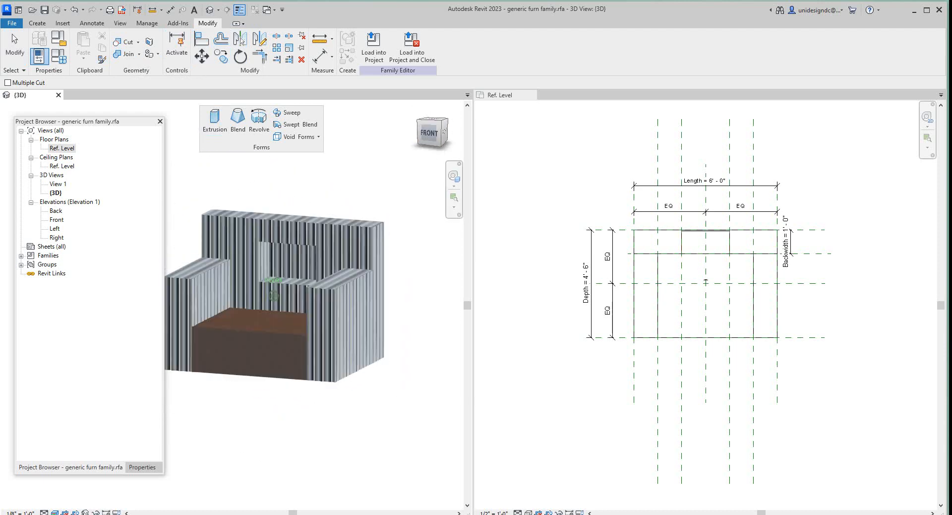
{"action": "middle_click_drag", "start_coordinate": [372, 260], "coordinate": [347, 285], "text": "shift"}
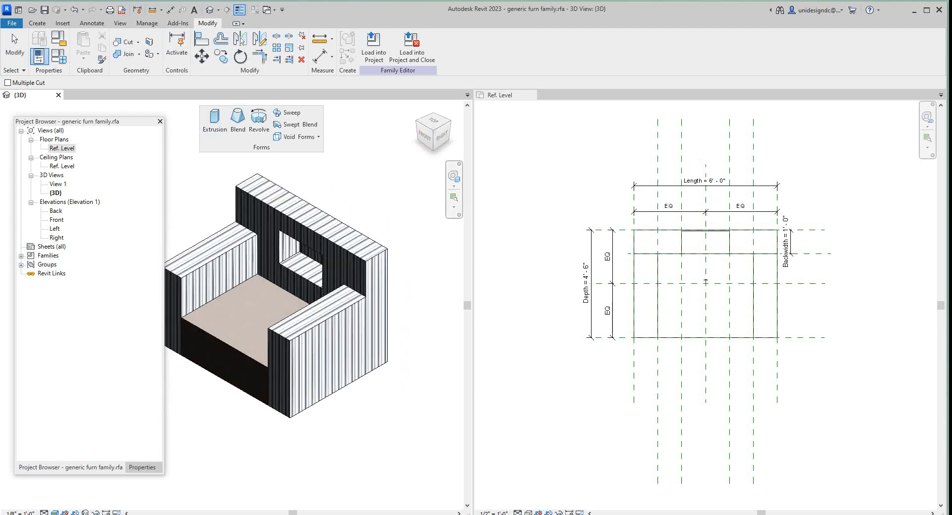
{"action": "scroll", "coordinate": [290, 359], "scroll_direction": "down", "scroll_amount": 2}
{"action": "scroll", "coordinate": [349, 315], "scroll_direction": "up", "scroll_amount": 1}
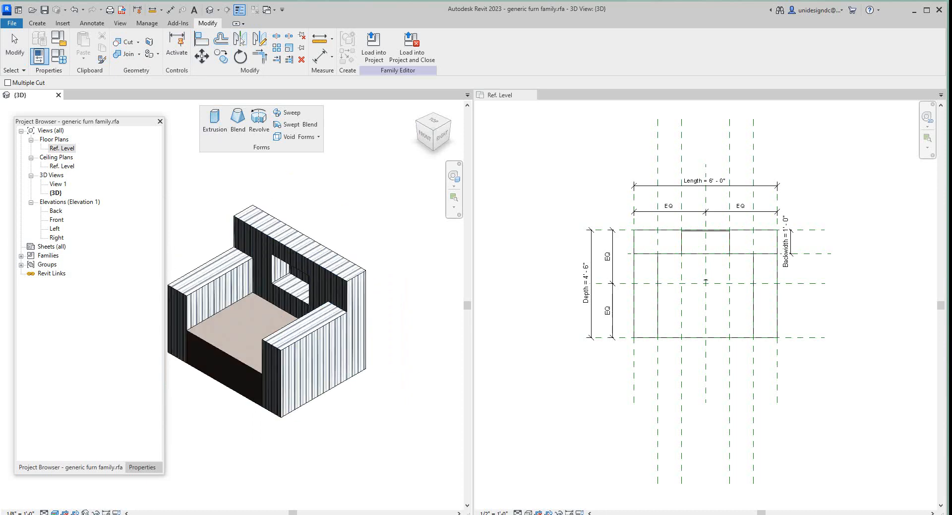
{"action": "scroll", "coordinate": [717, 232], "scroll_direction": "up", "scroll_amount": 2}
{"action": "scroll", "coordinate": [713, 219], "scroll_direction": "up", "scroll_amount": 2}
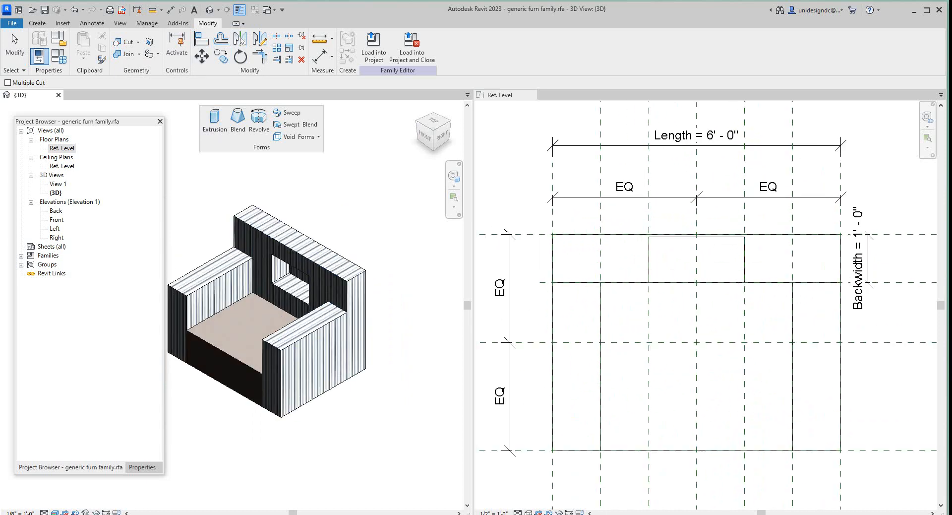
- Leave the cut command and stretch the void's rear face past the back edge of the chair back in the Ref. Level plan
{"action": "right_click", "coordinate": [674, 216]}
{"action": "left_click", "coordinate": [692, 222]}
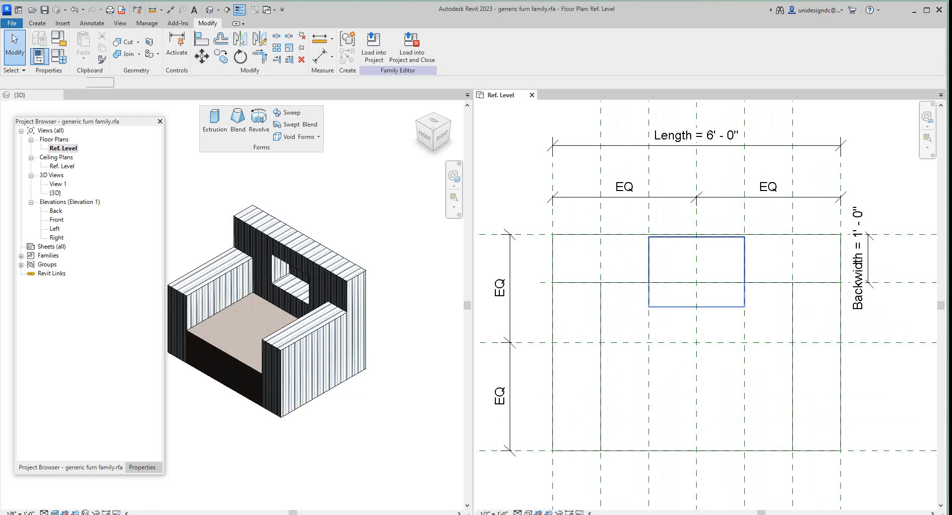
{"action": "left_click", "coordinate": [673, 238]}
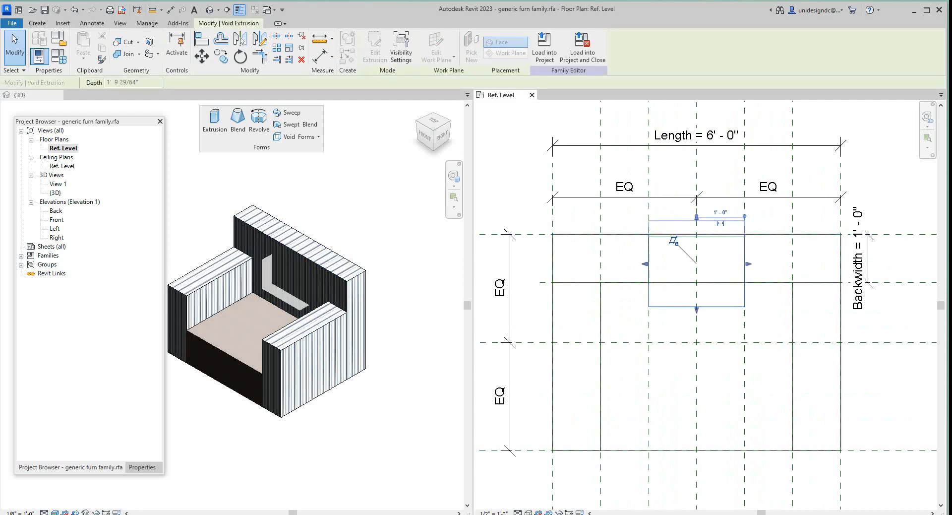
- Examine the void from above in the 3D view and compare its depth with the chair back in the Ref. Level plan
{"action": "left_click", "coordinate": [276, 253]}
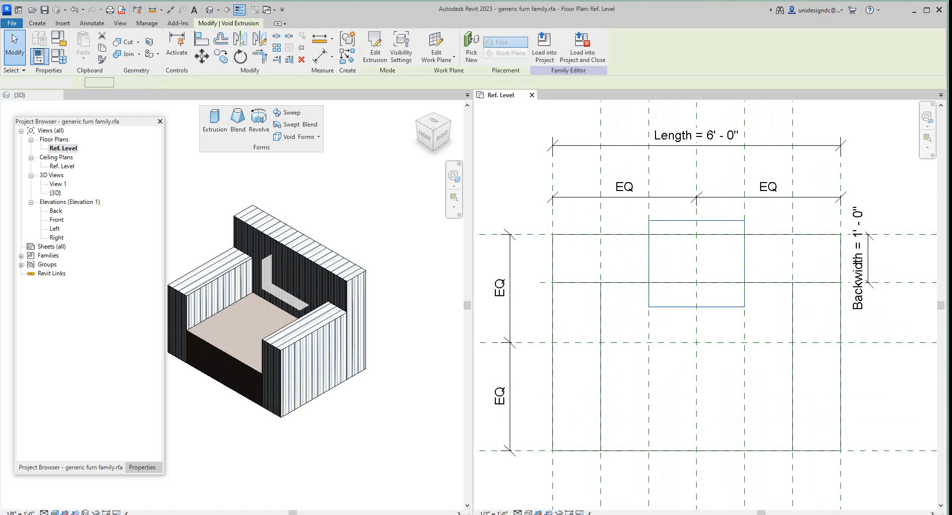
{"action": "scroll", "coordinate": [640, 243], "scroll_direction": "down", "scroll_amount": 3}
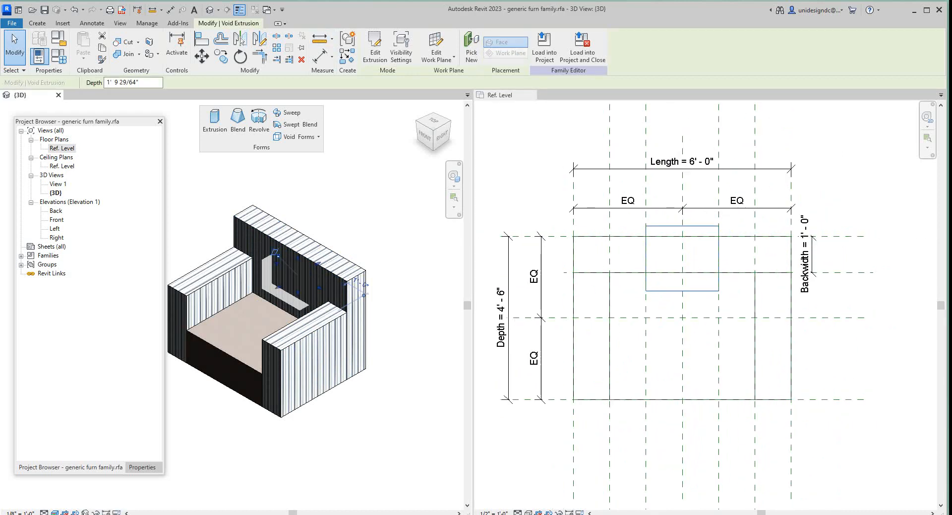
{"action": "scroll", "coordinate": [350, 241], "scroll_direction": "down", "scroll_amount": 2}
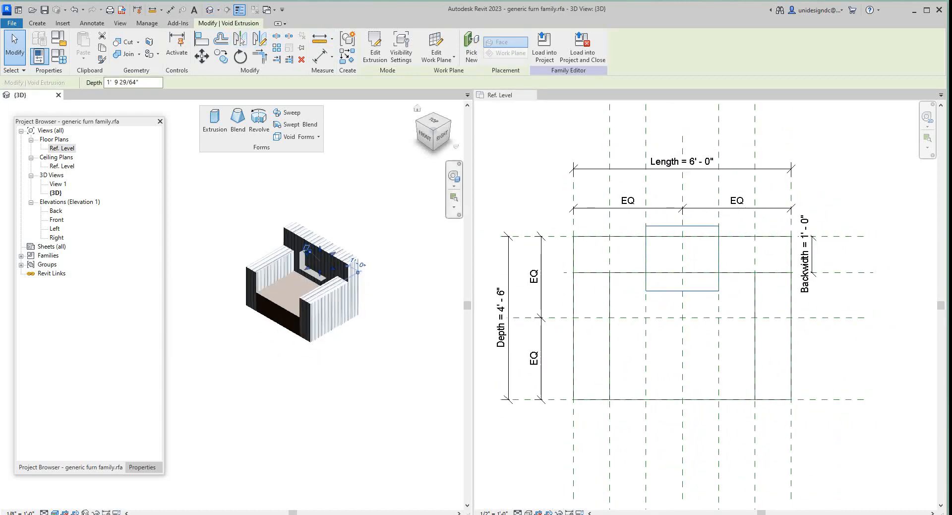
{"action": "left_click", "coordinate": [443, 127]}
{"action": "mouse_move", "coordinate": [438, 130]}
{"action": "left_mouse_down"}
{"action": "mouse_move", "coordinate": [420, 119]}
{"action": "mouse_move", "coordinate": [428, 138]}
{"action": "mouse_move", "coordinate": [439, 139]}
{"action": "left_mouse_up"}
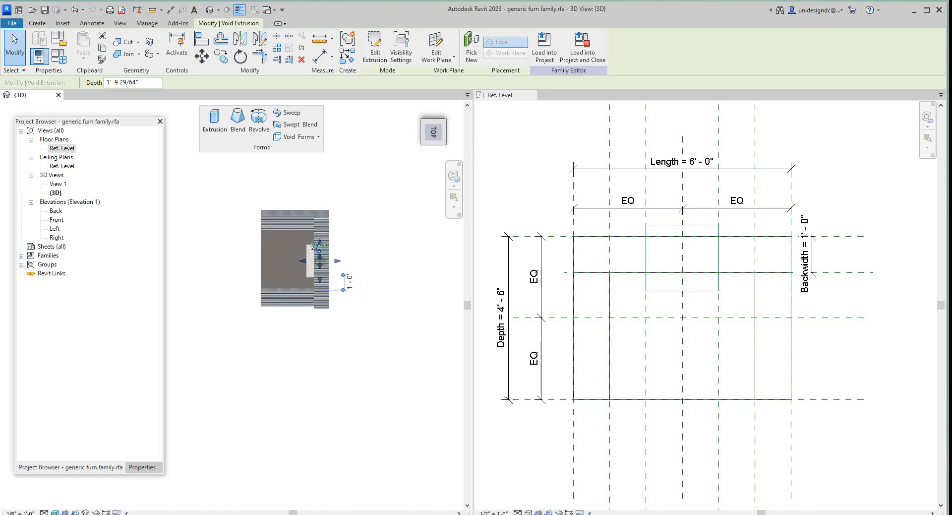
{"action": "scroll", "coordinate": [681, 229], "scroll_direction": "up", "scroll_amount": 3}
{"action": "scroll", "coordinate": [682, 229], "scroll_direction": "down", "scroll_amount": 2}
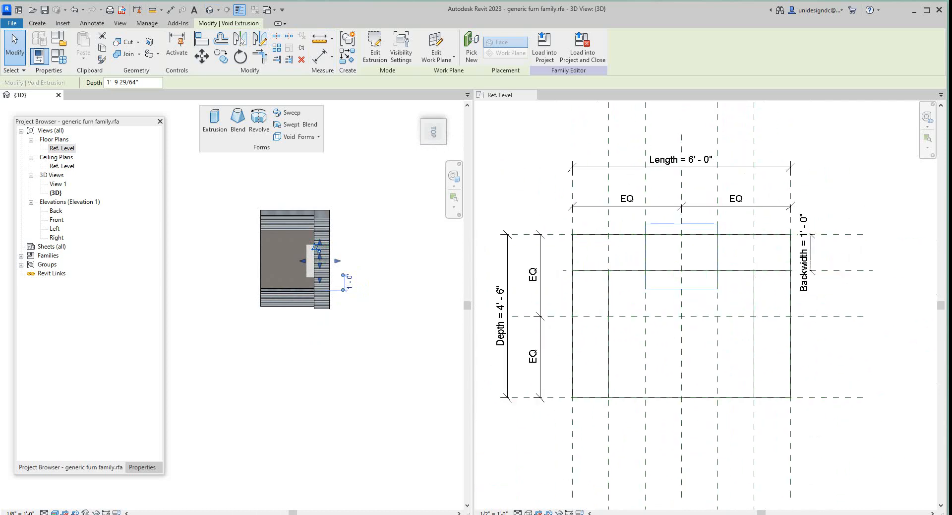
{"action": "scroll", "coordinate": [681, 229], "scroll_direction": "up", "scroll_amount": 2}
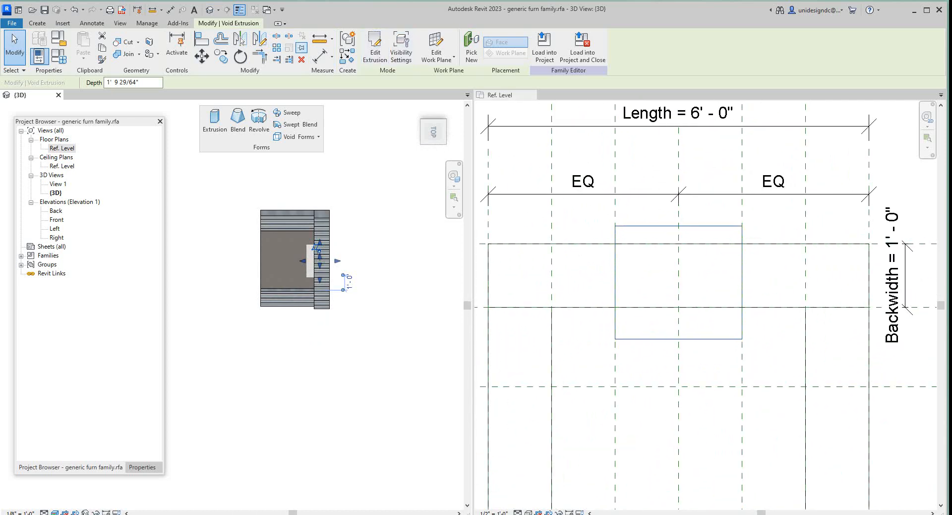
{"action": "left_click", "coordinate": [241, 40]}
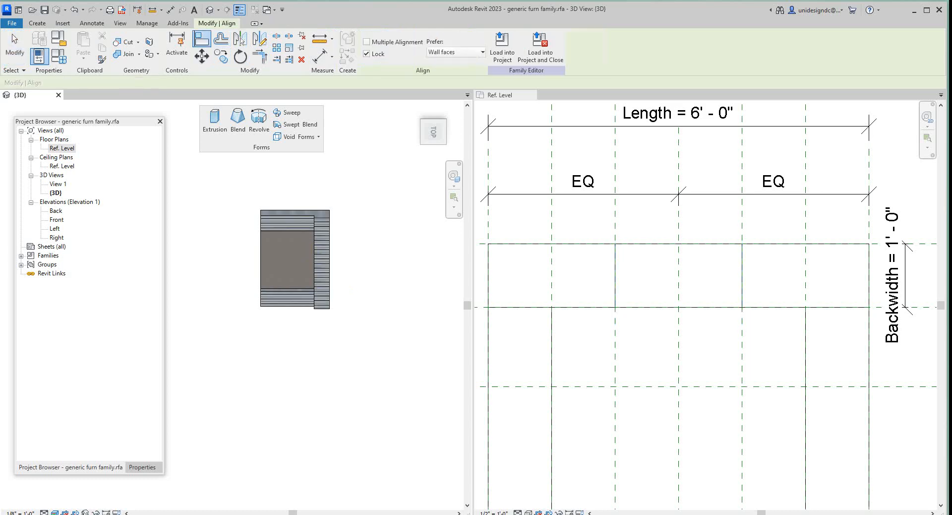
{"action": "scroll", "coordinate": [637, 267], "scroll_direction": "down", "scroll_amount": 1}
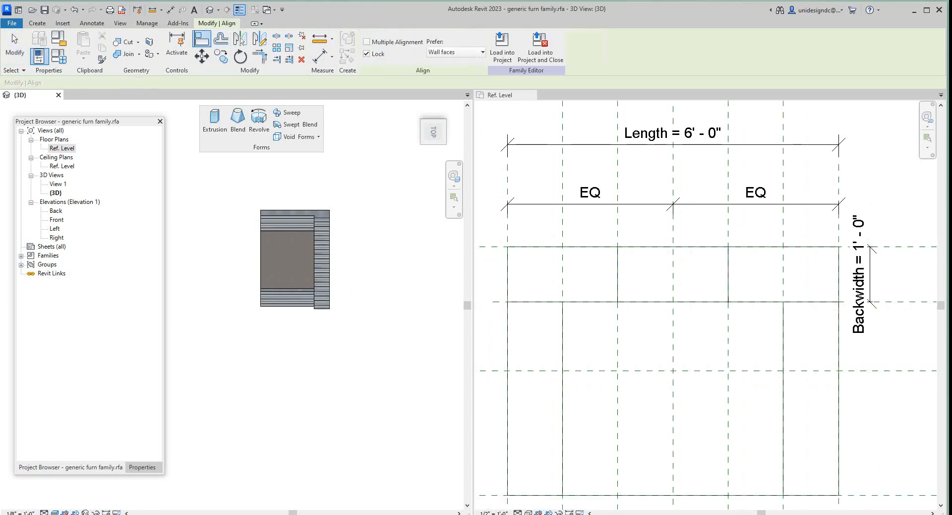
{"action": "right_click", "coordinate": [644, 277]}
{"action": "left_click", "coordinate": [669, 283]}
- Return the 3D view to its isometric orientation and inspect the opening through the chair back beside the plan
{"action": "left_click", "coordinate": [396, 209]}
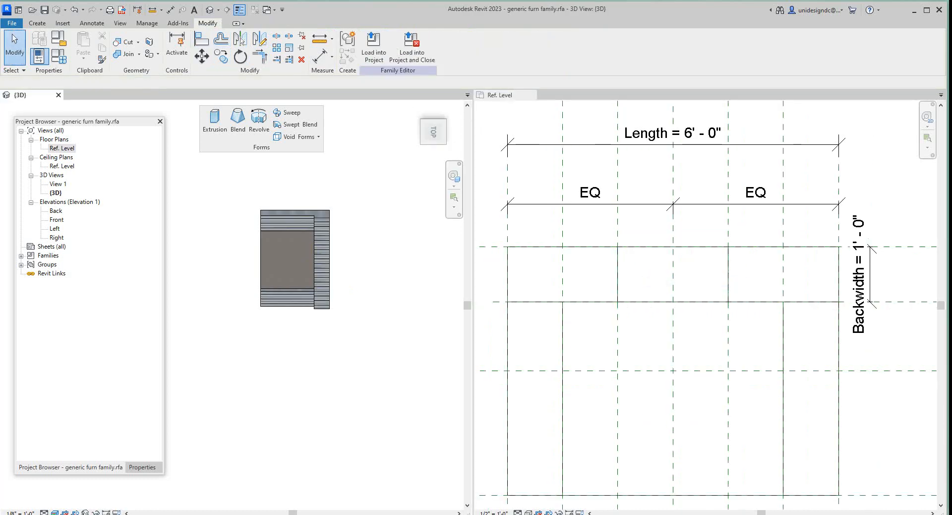
{"action": "left_click_drag", "start_coordinate": [433, 131], "coordinate": [436, 130]}
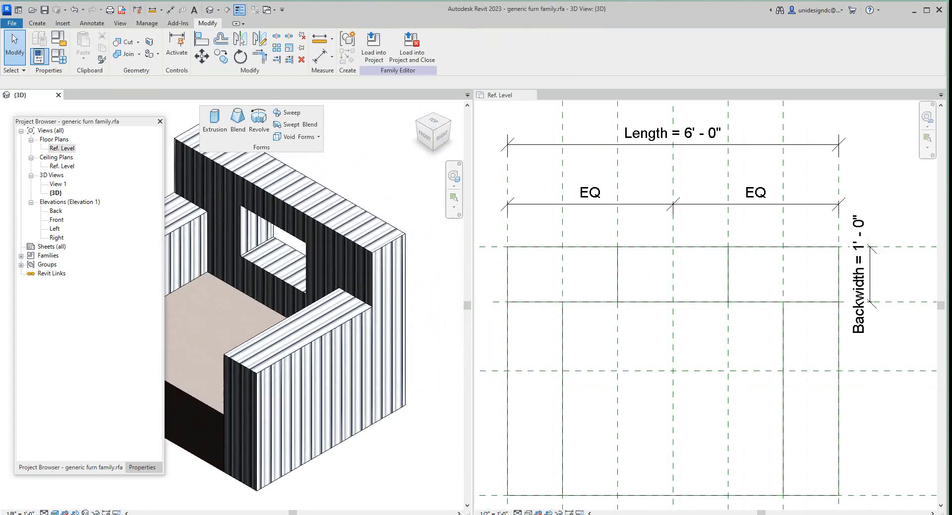
{"action": "scroll", "coordinate": [656, 270], "scroll_direction": "down", "scroll_amount": 5}
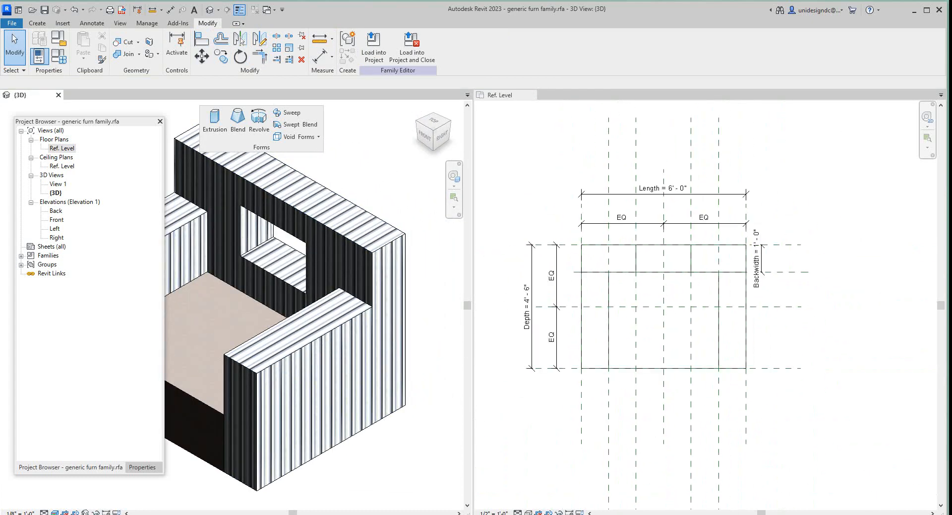
{"action": "scroll", "coordinate": [703, 275], "scroll_direction": "down", "scroll_amount": 3}
{"action": "scroll", "coordinate": [702, 275], "scroll_direction": "up", "scroll_amount": 2}
{"action": "middle_click_drag", "start_coordinate": [702, 275], "coordinate": [739, 256]}
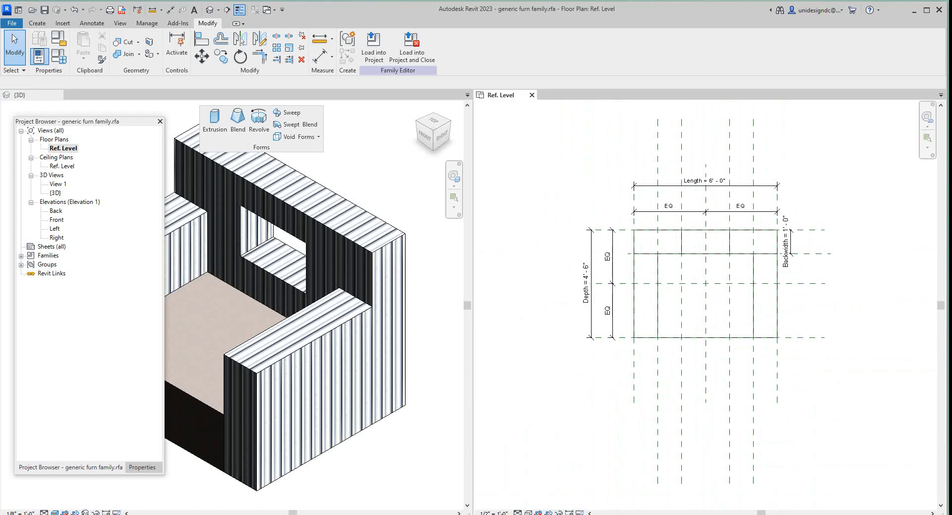
{"action": "scroll", "coordinate": [363, 217], "scroll_direction": "down", "scroll_amount": 3}
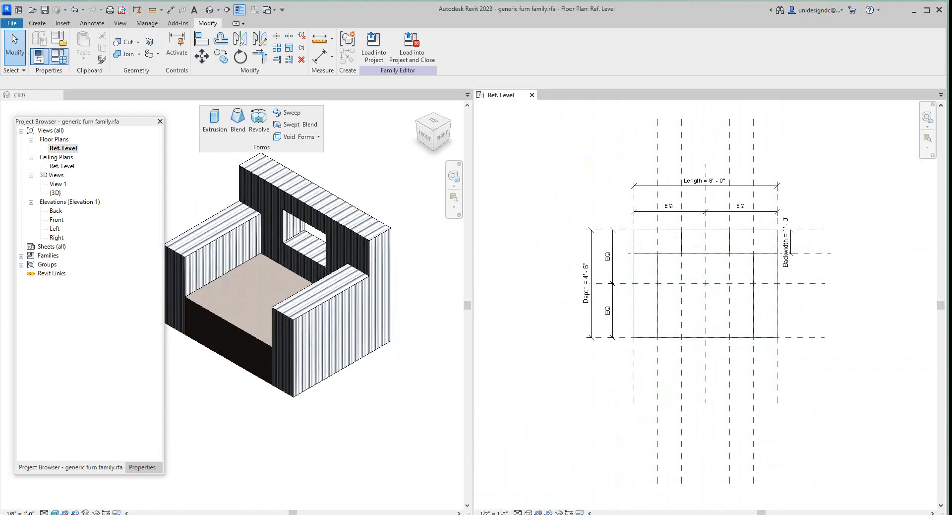
- Set the Voidlength parameter to 1' 0" in Family Types and apply it to the chair family
{"action": "left_click", "coordinate": [40, 56]}
{"action": "left_click_drag", "start_coordinate": [149, 172], "coordinate": [542, 127]}
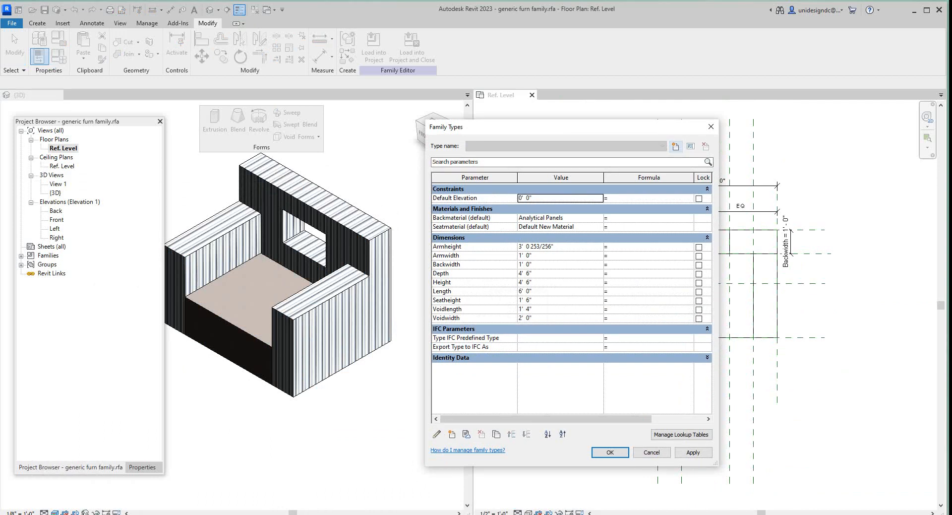
{"action": "left_click", "coordinate": [529, 308]}
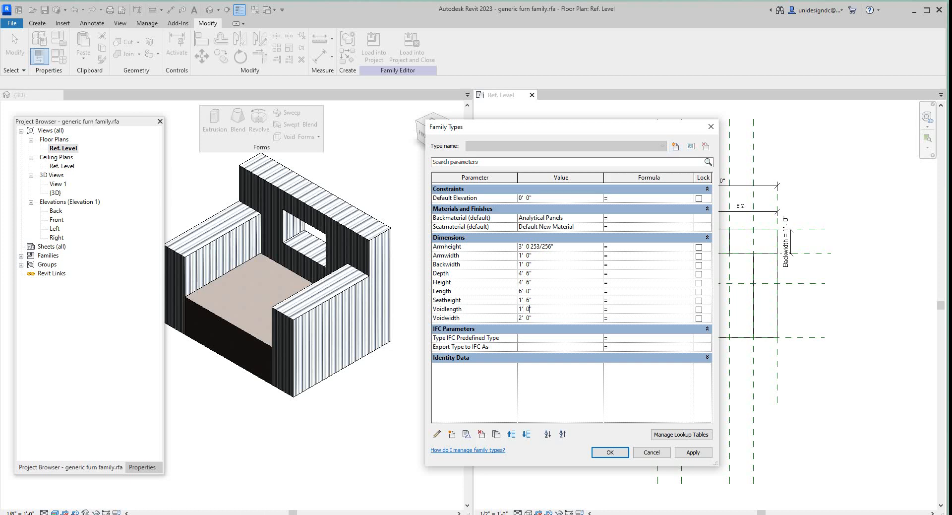
{"action": "left_click", "coordinate": [694, 452]}
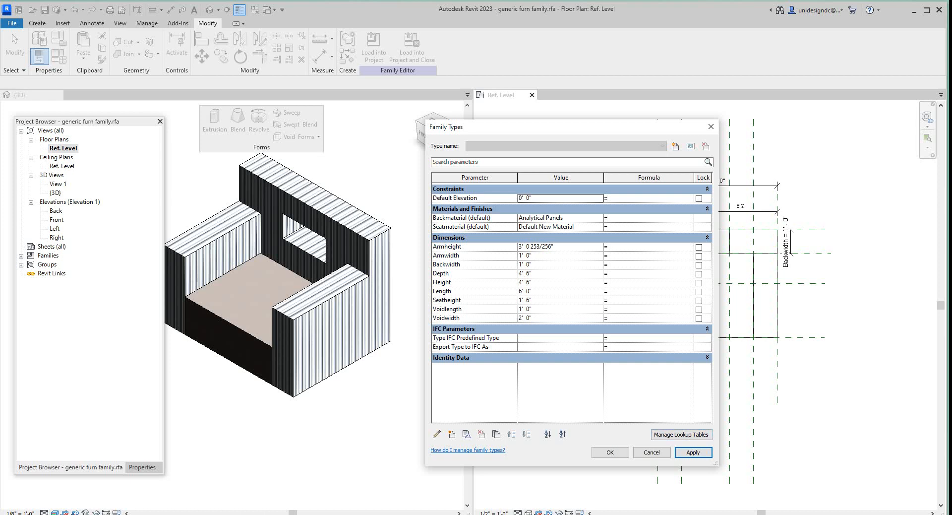
{"action": "left_click_drag", "start_coordinate": [592, 128], "coordinate": [801, 142]}
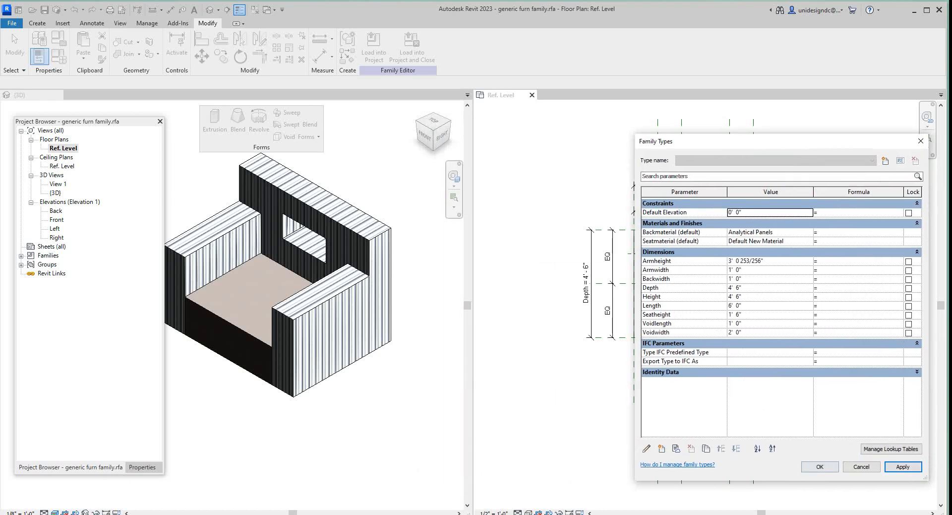
{"action": "left_click", "coordinate": [820, 467]}
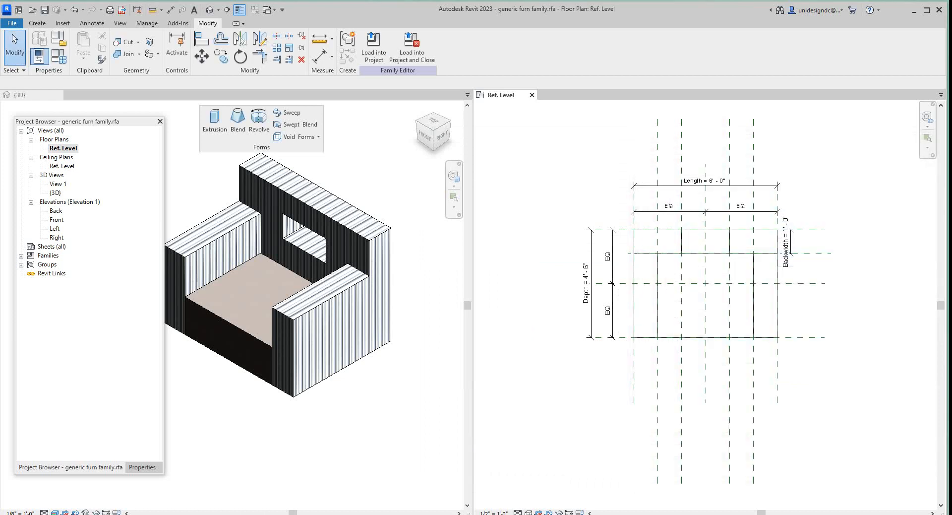
- Switch the Ref. Level plan's visual style to Consistent Colors
{"action": "scroll", "coordinate": [699, 343], "scroll_direction": "up", "scroll_amount": 2}
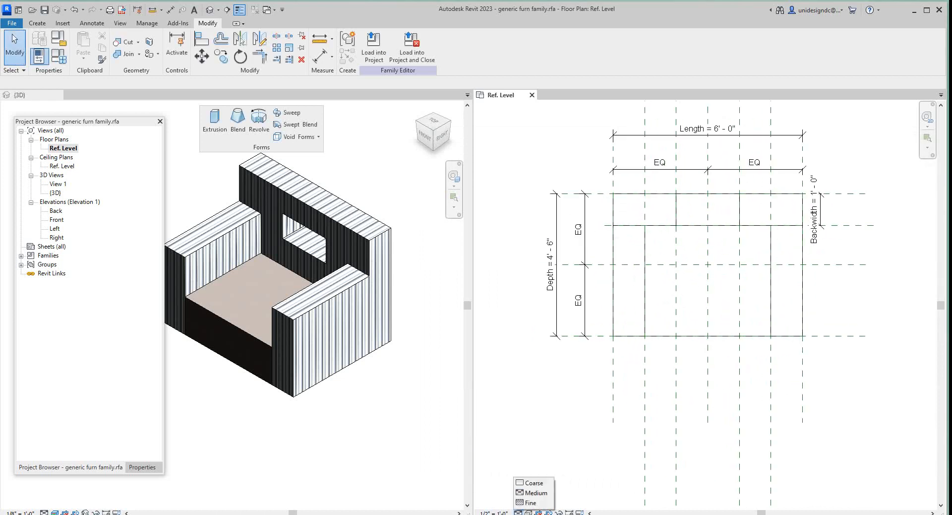
{"action": "left_click", "coordinate": [528, 512]}
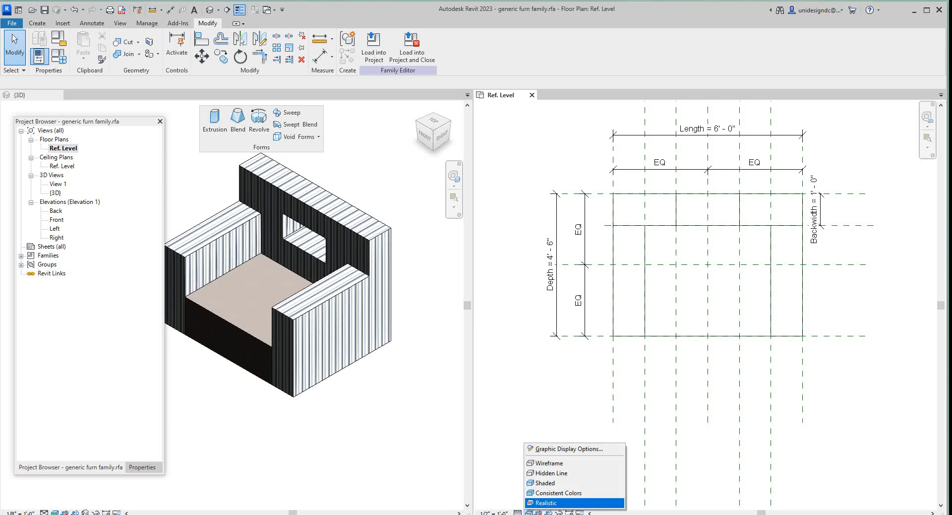
{"action": "left_click", "coordinate": [558, 493]}
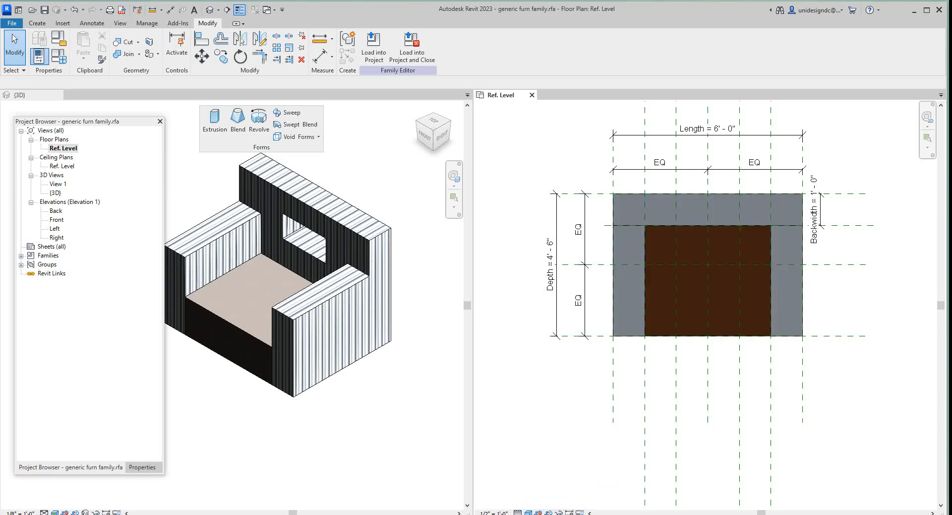
{"action": "key", "text": "alt+Tab"}
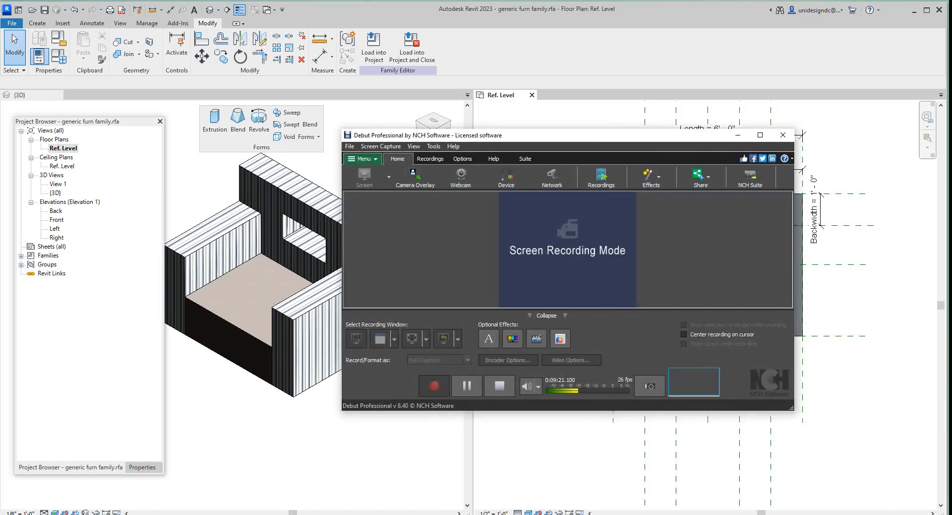